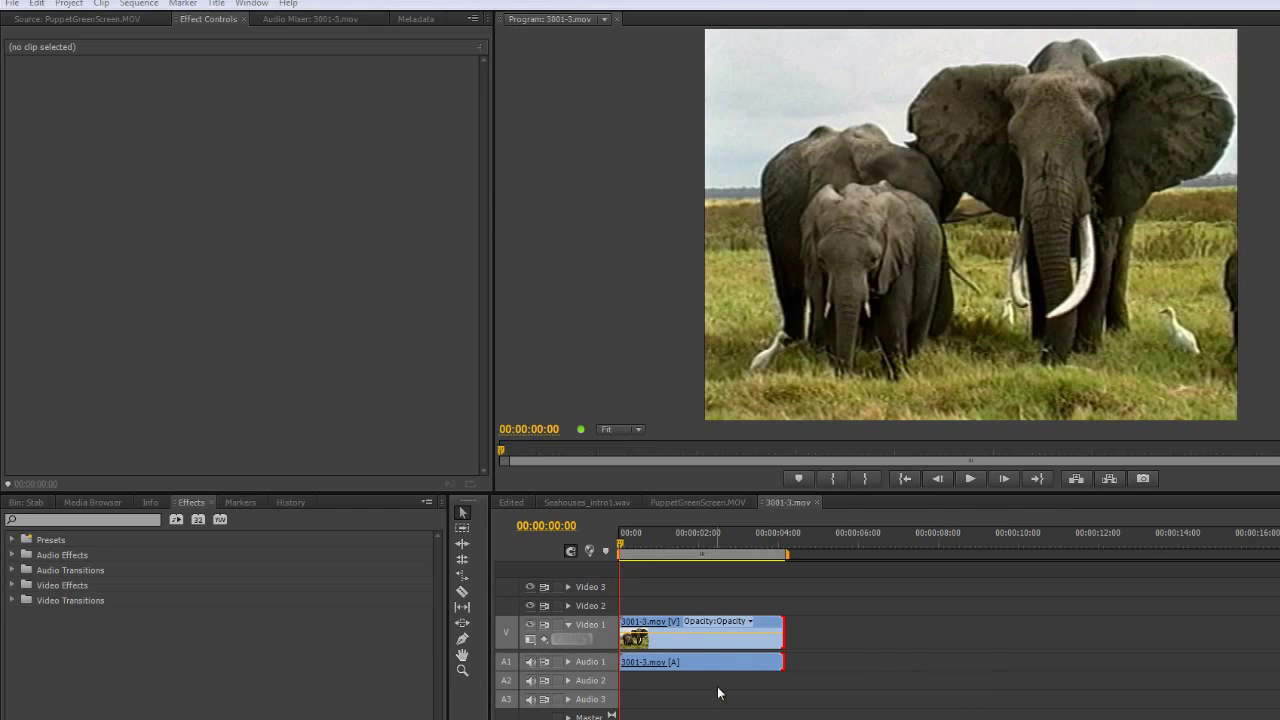
- Preview the shaky clip, then search 'war' and drop Warp Stabilizer onto the Video 1 elephant clip
{"action": "left_click", "coordinate": [673, 601]}
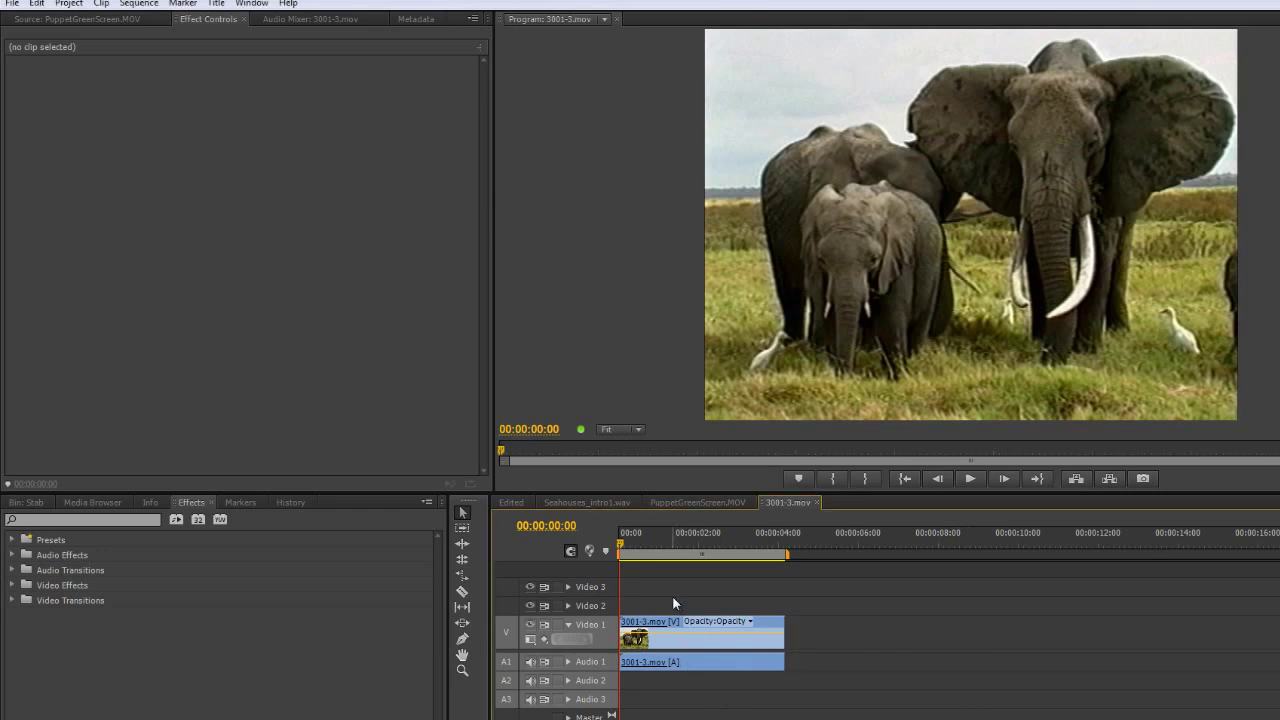
{"action": "key", "text": "space"}
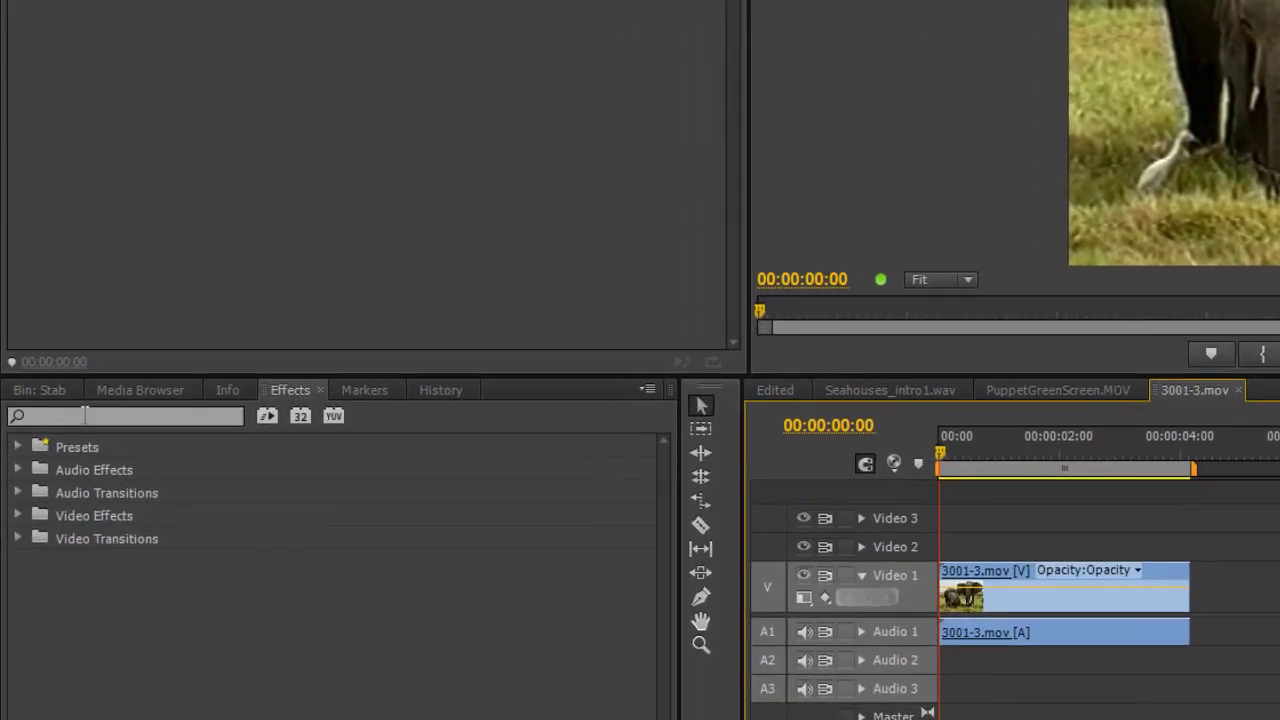
{"action": "left_click", "coordinate": [56, 519]}
{"action": "type", "text": "war"}
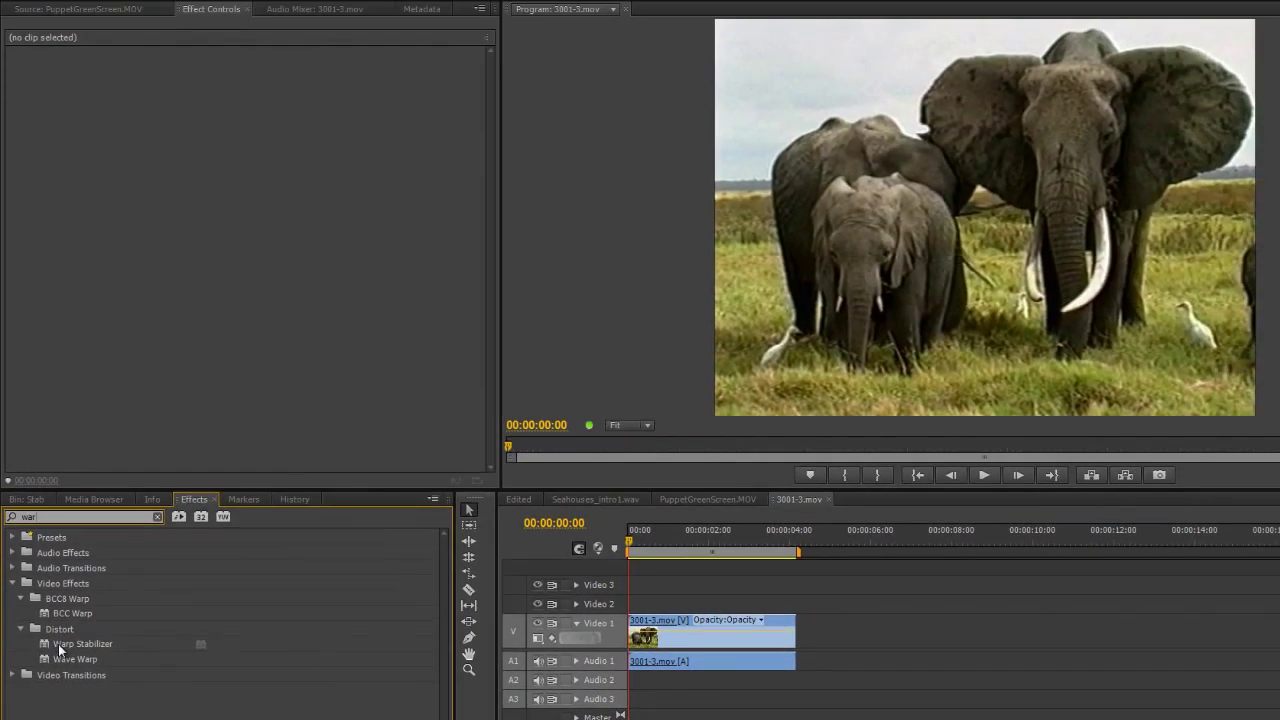
{"action": "left_click_drag", "start_coordinate": [58, 648], "coordinate": [663, 632]}
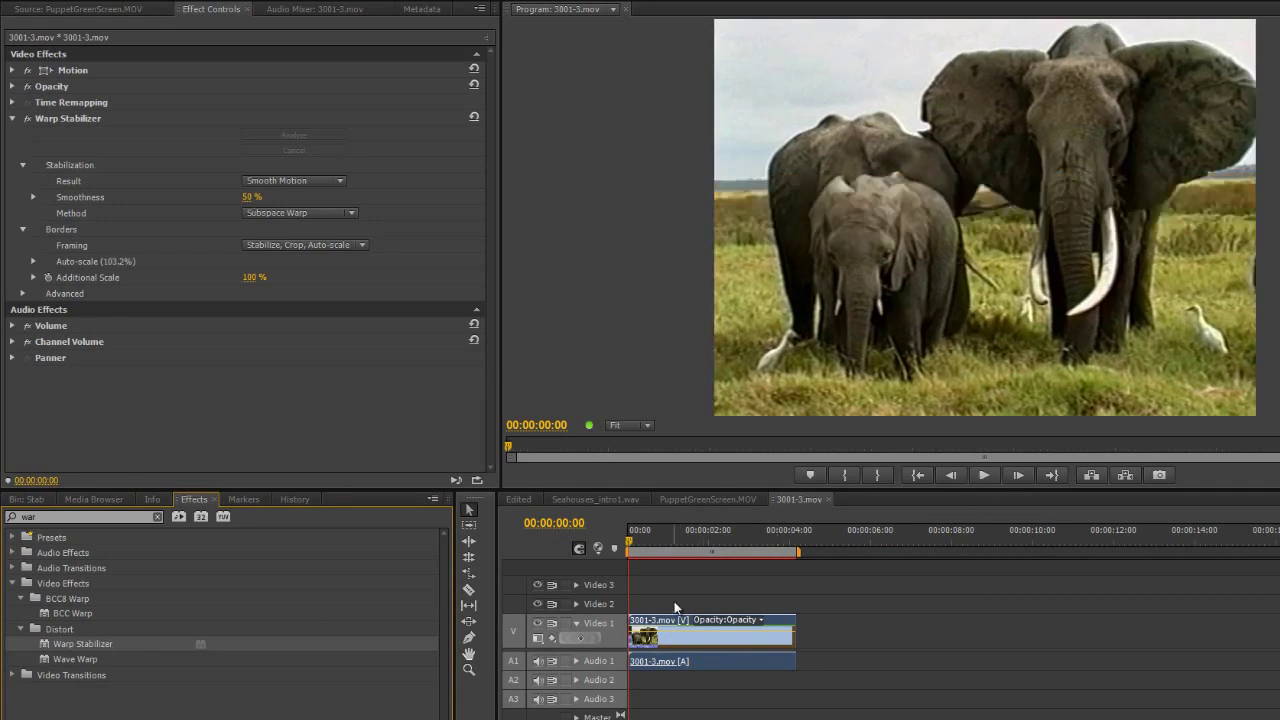
{"action": "left_click", "coordinate": [671, 561]}
{"action": "key", "text": "space"}
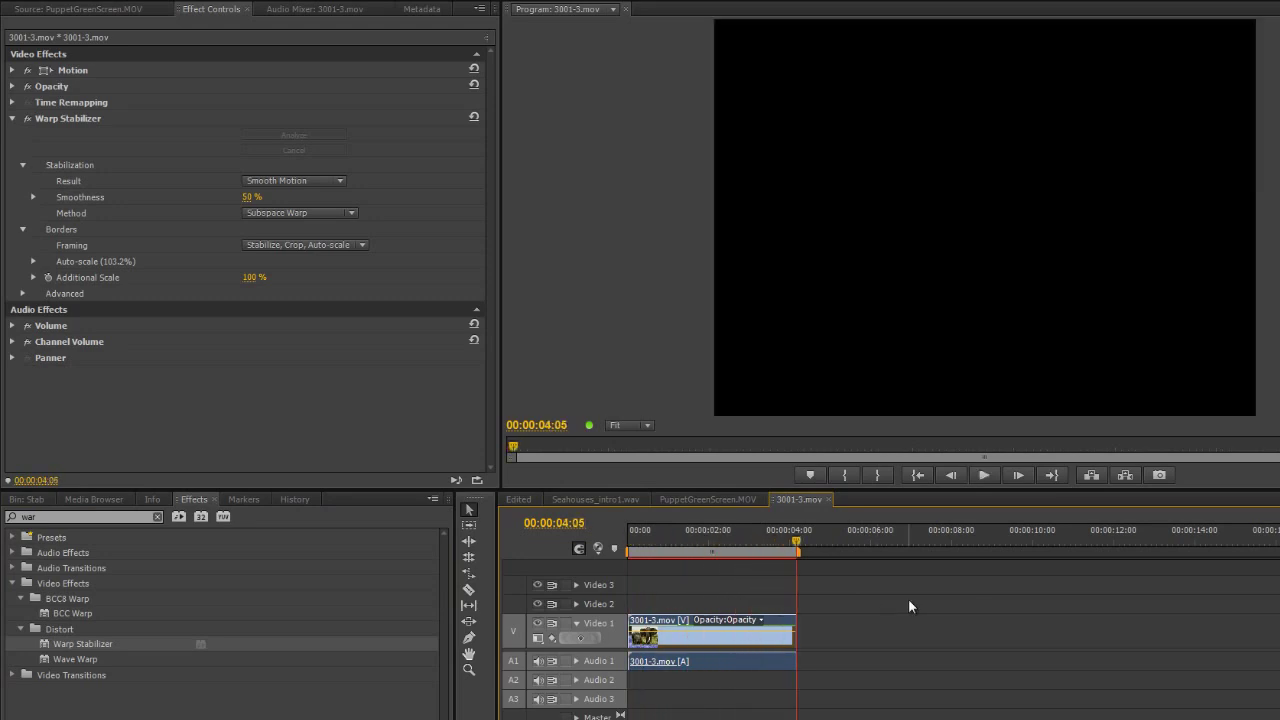
{"action": "key", "text": "space"}
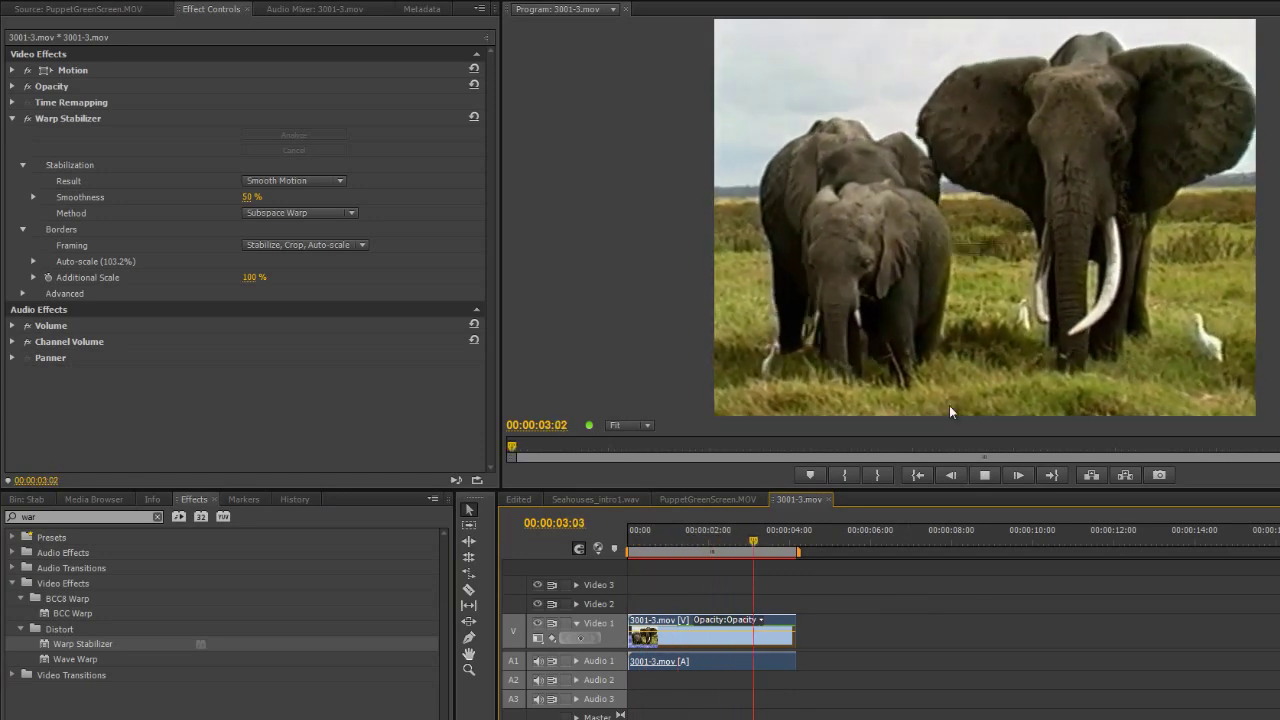
{"action": "left_click", "coordinate": [780, 540]}
{"action": "left_click_drag", "start_coordinate": [740, 546], "coordinate": [696, 551]}
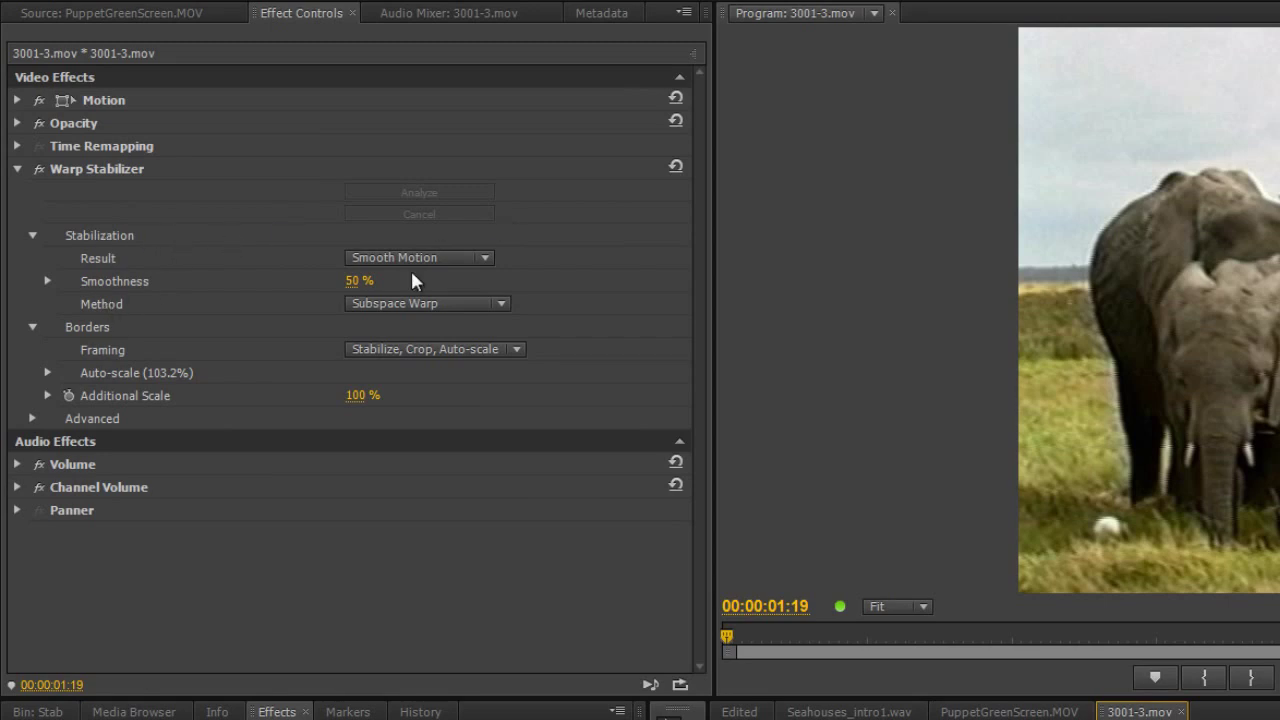
{"action": "left_click", "coordinate": [484, 258]}
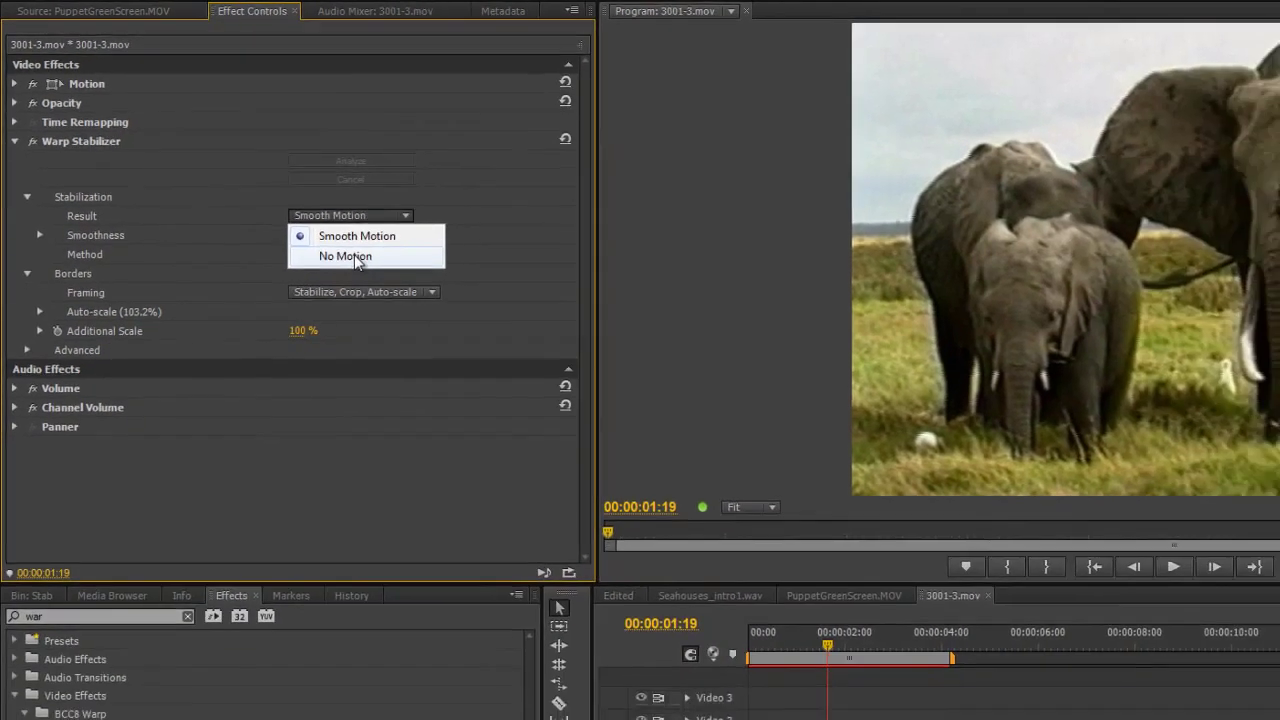
{"action": "left_click", "coordinate": [425, 308]}
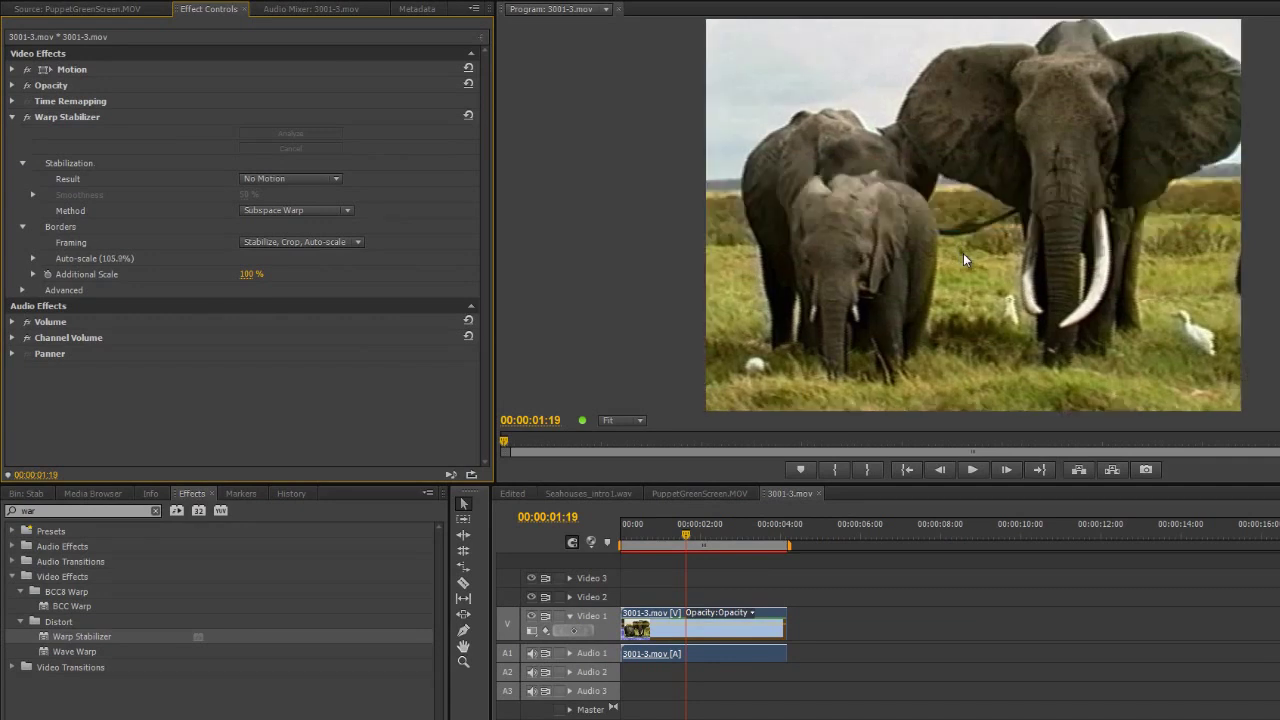
{"action": "key", "text": "space"}
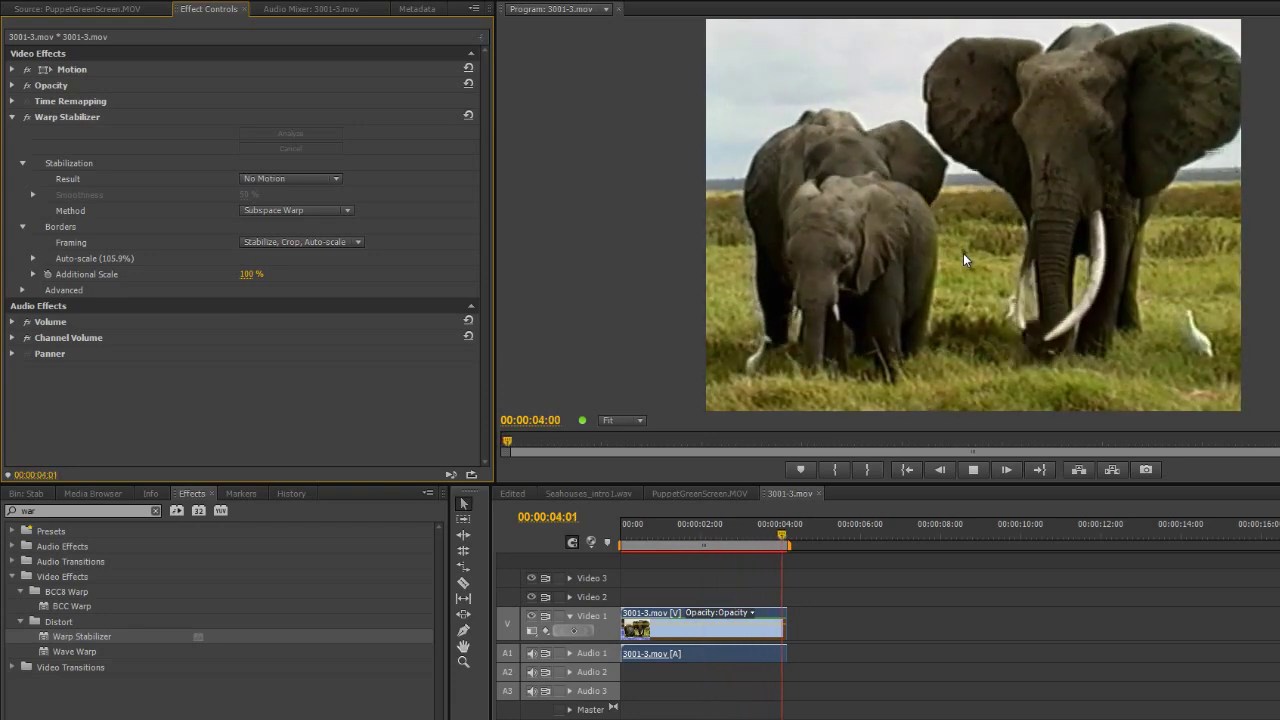
{"action": "key", "text": "space"}
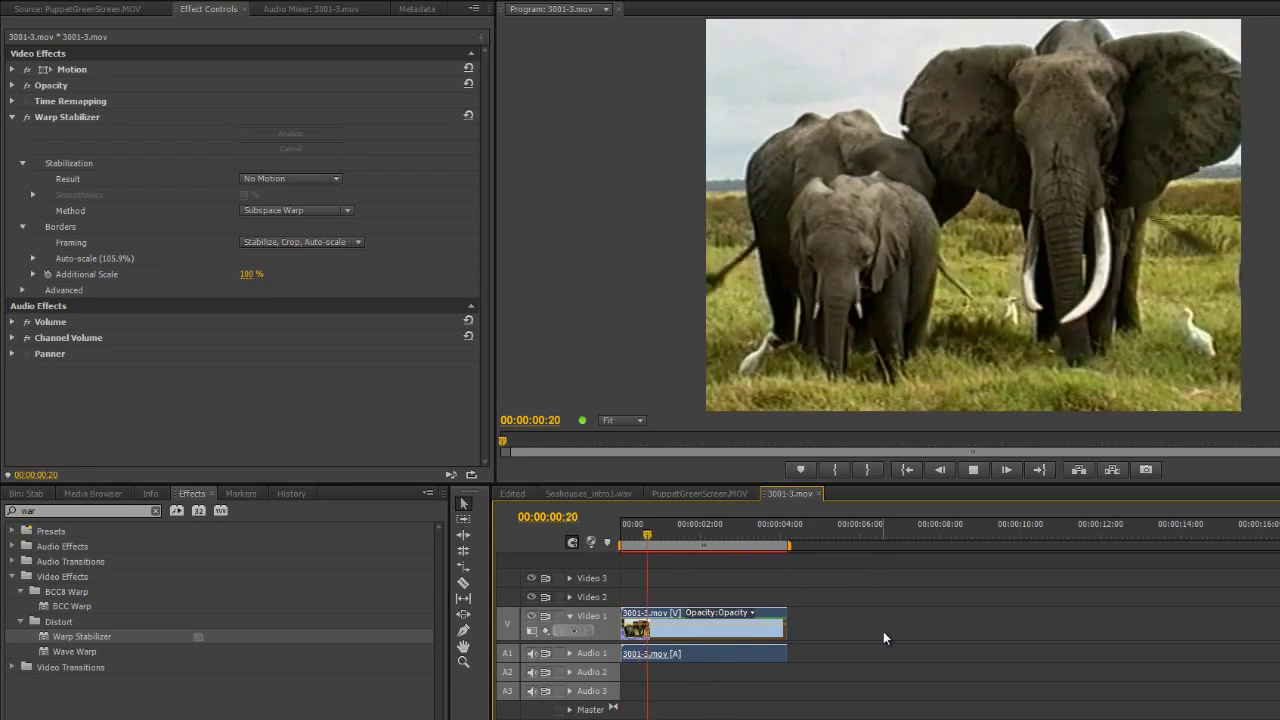
{"action": "key", "text": "space"}
{"action": "left_click", "coordinate": [328, 180]}
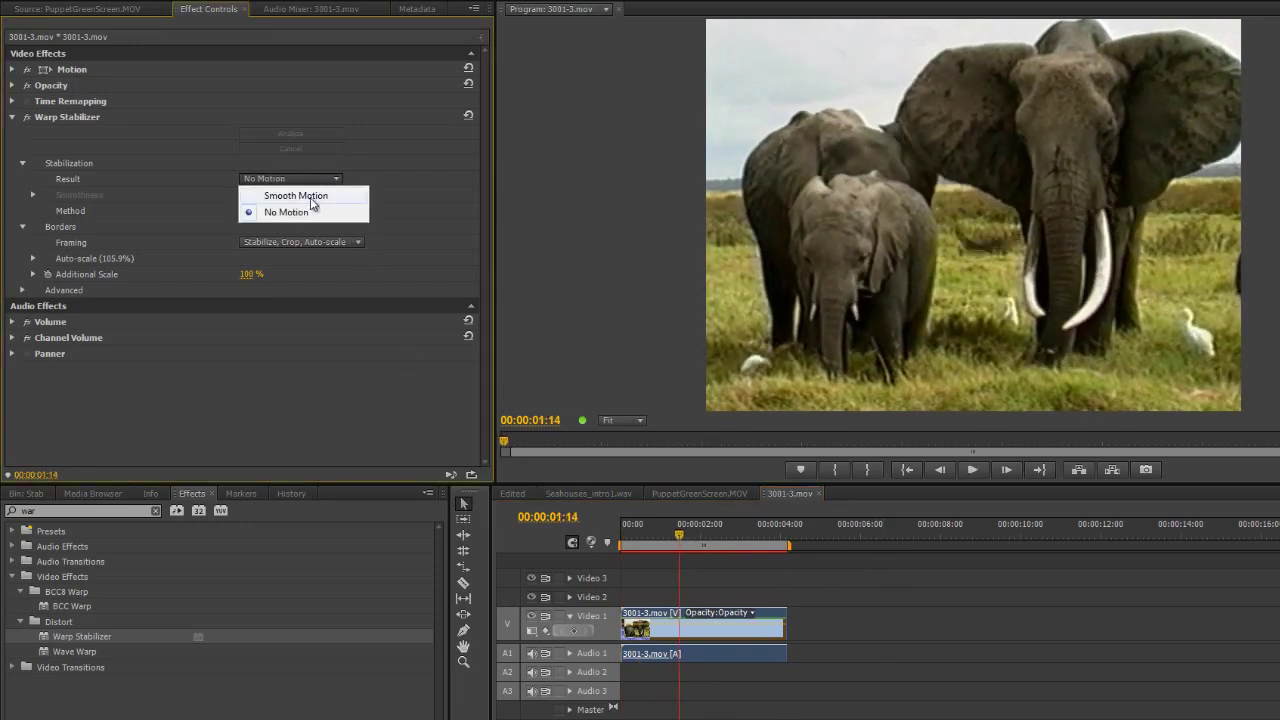
{"action": "left_click", "coordinate": [310, 197]}
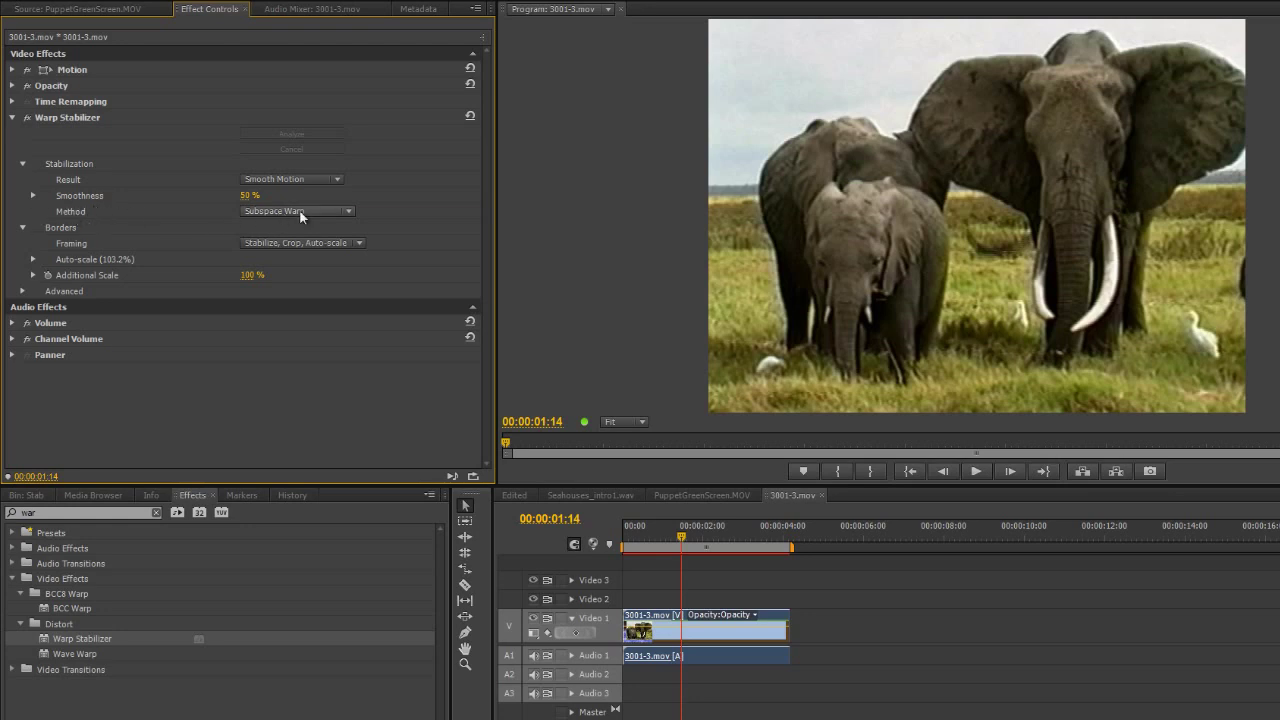
- Switch the Warp Stabilizer method to Position, play the result, and return to the start
{"action": "left_click", "coordinate": [350, 211]}
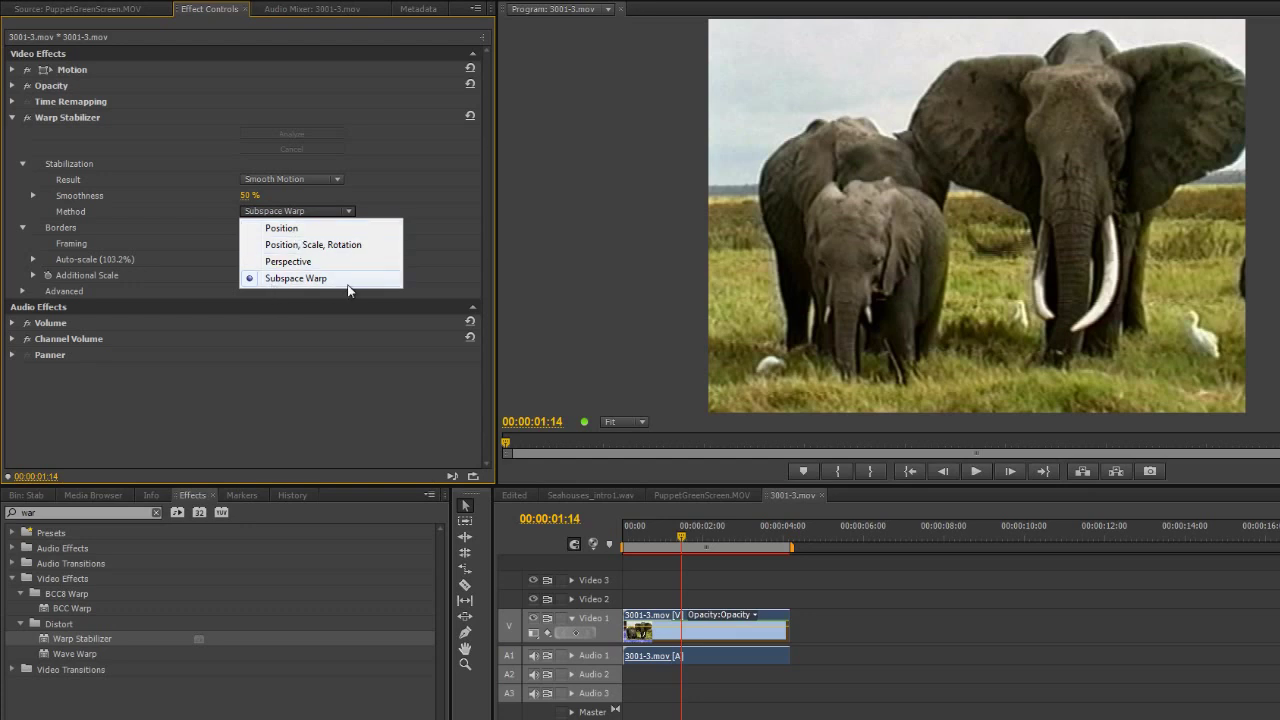
{"action": "left_click", "coordinate": [275, 230]}
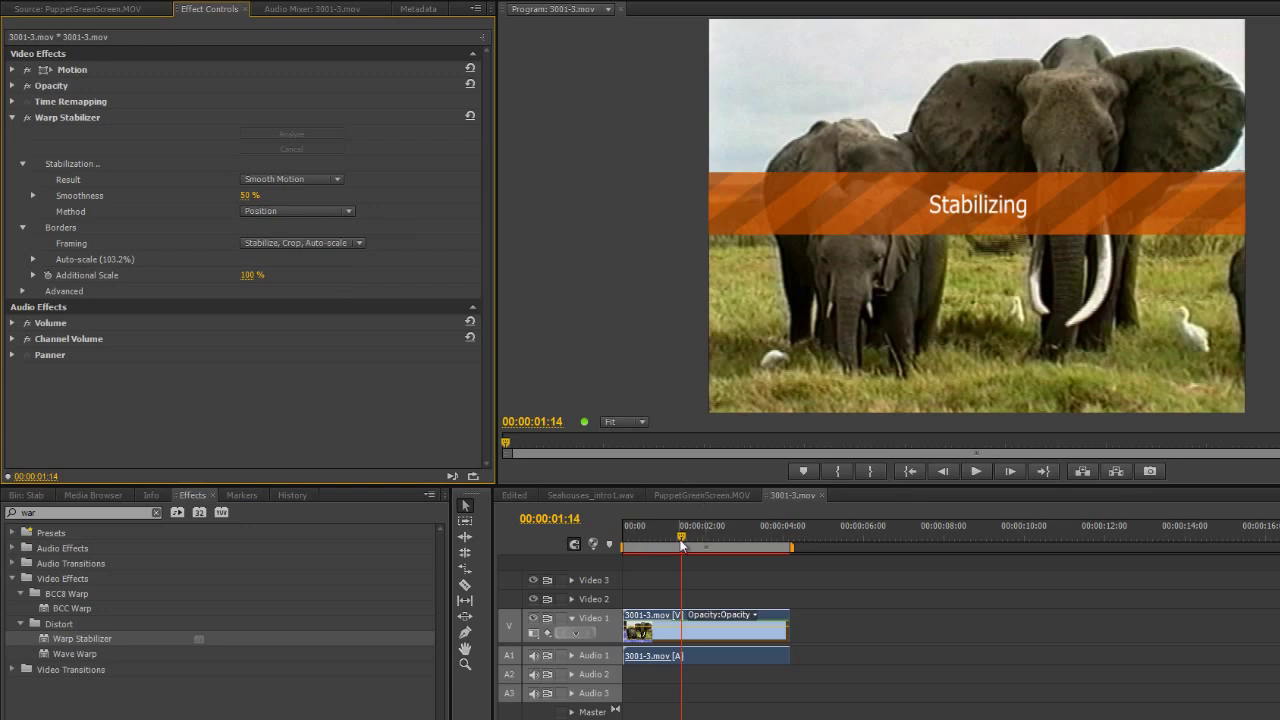
{"action": "key", "text": "space"}
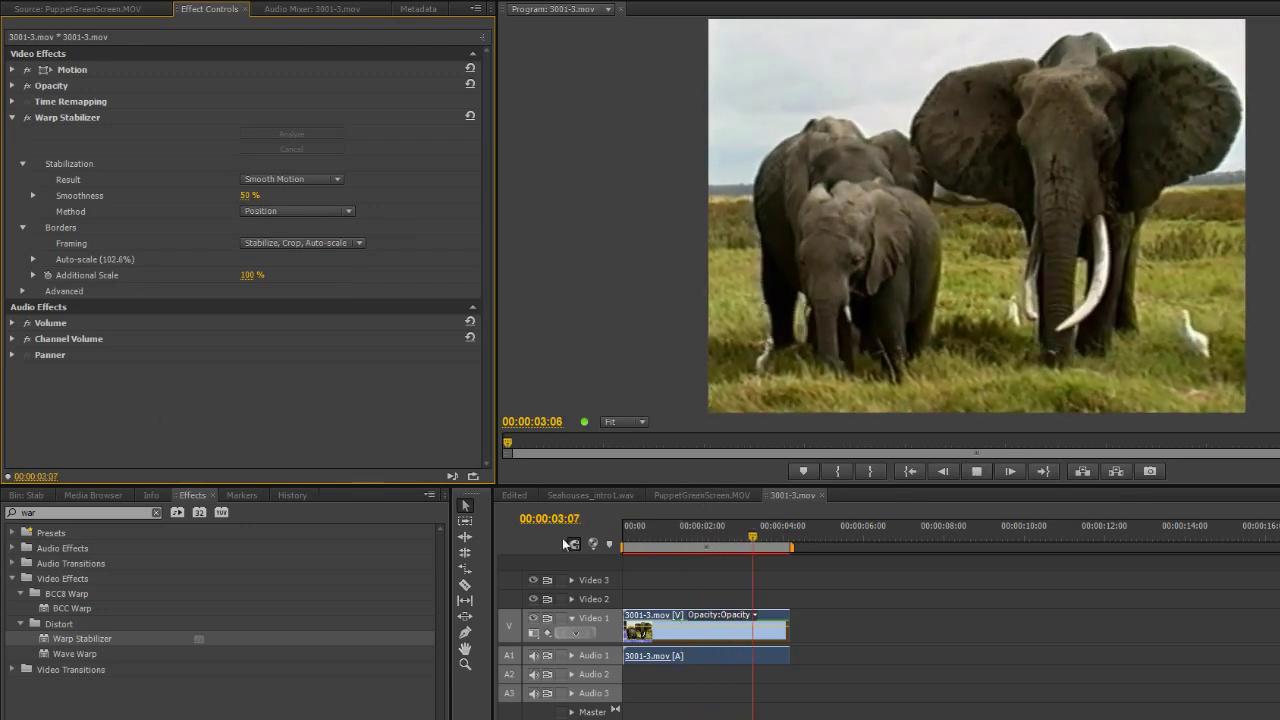
{"action": "key", "text": "space"}
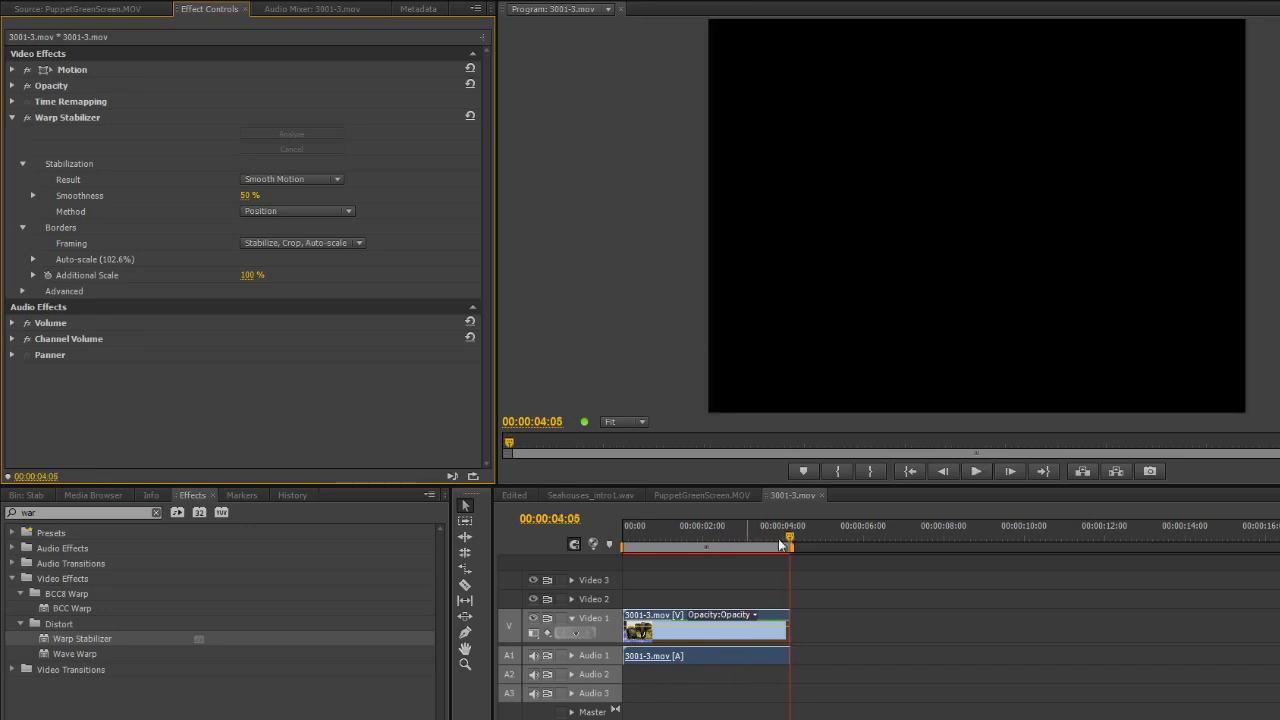
{"action": "key", "text": "space"}
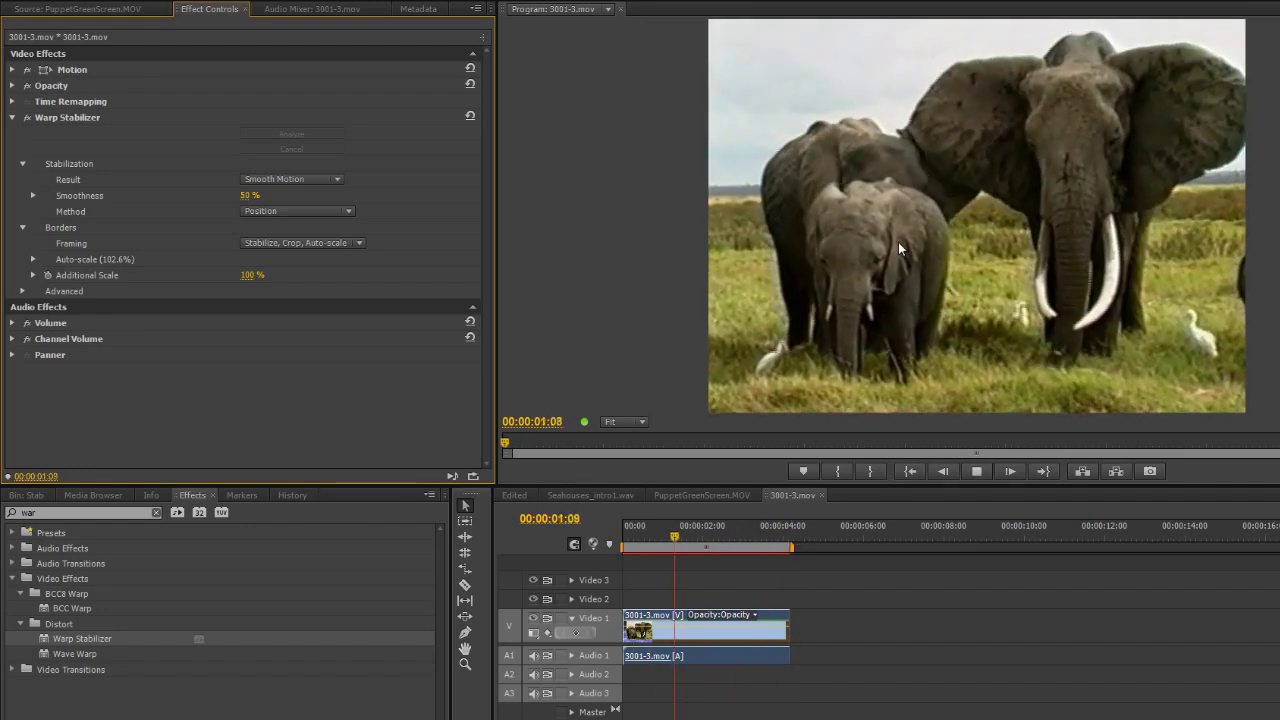
{"action": "key", "text": "space"}
{"action": "key", "text": "Home"}
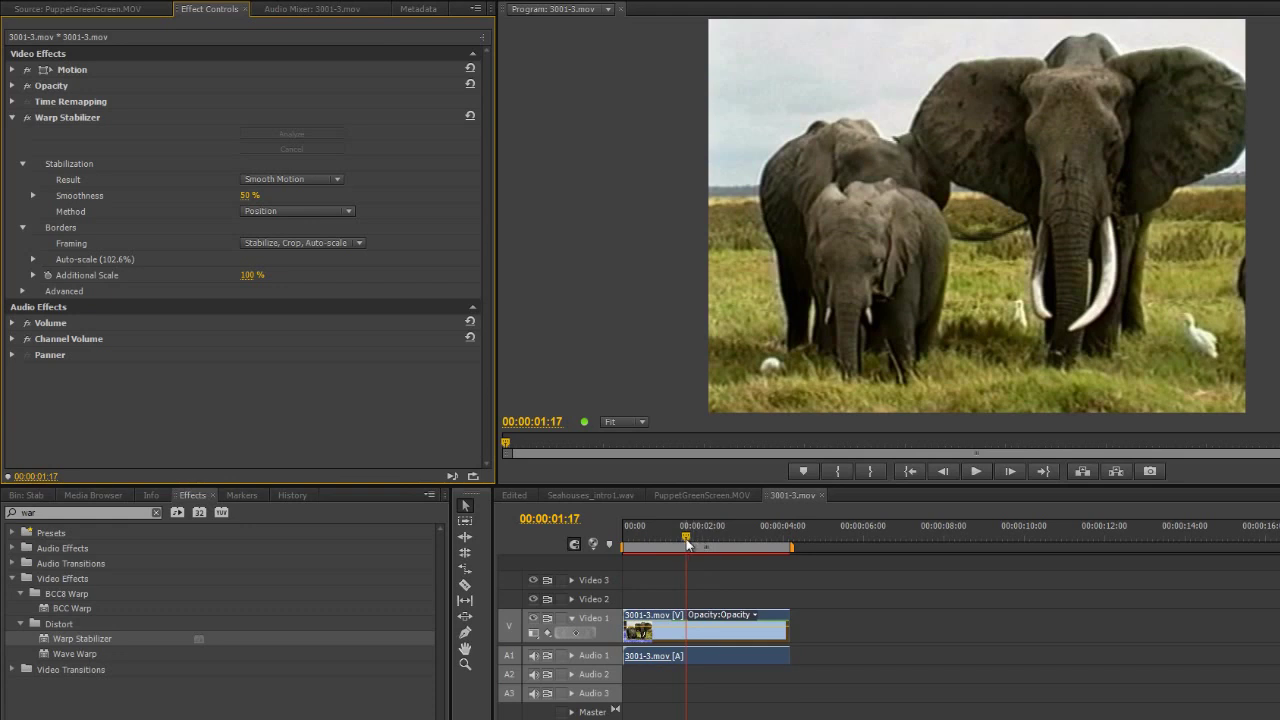
- Set the stabilization method to Position, Scale, Rotation and play the clip
{"action": "left_click", "coordinate": [328, 211]}
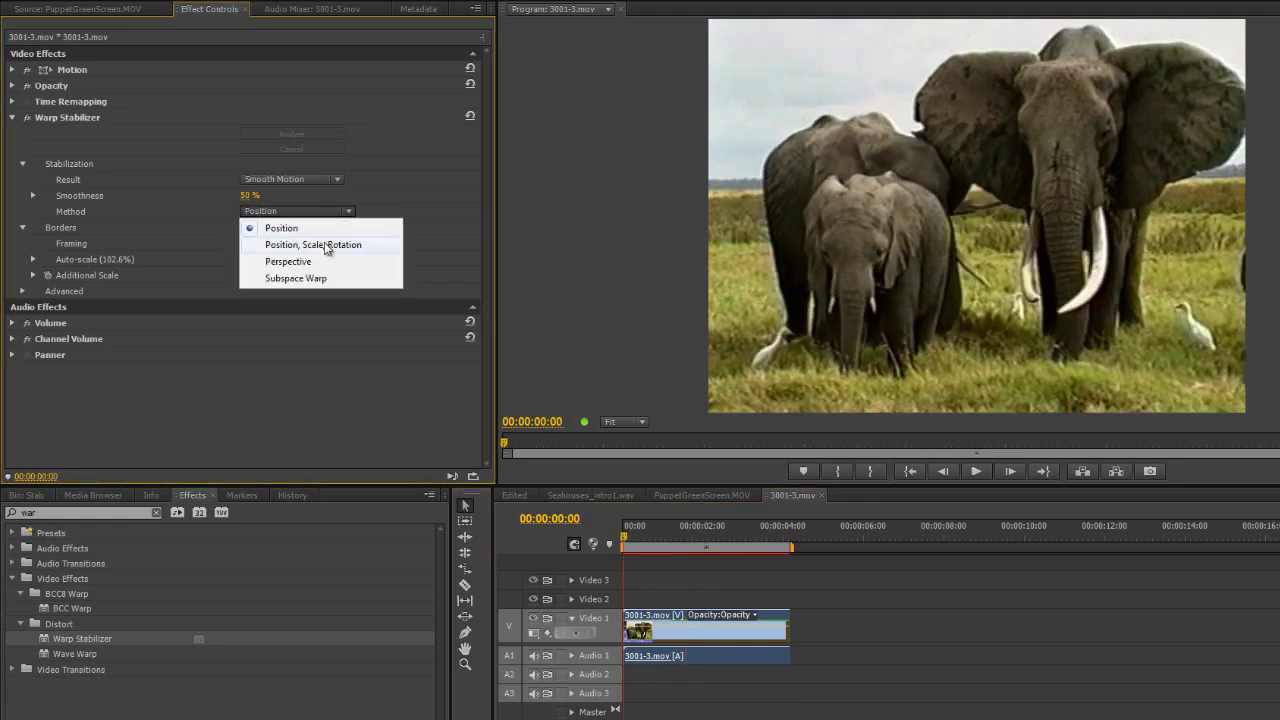
{"action": "left_click", "coordinate": [326, 245]}
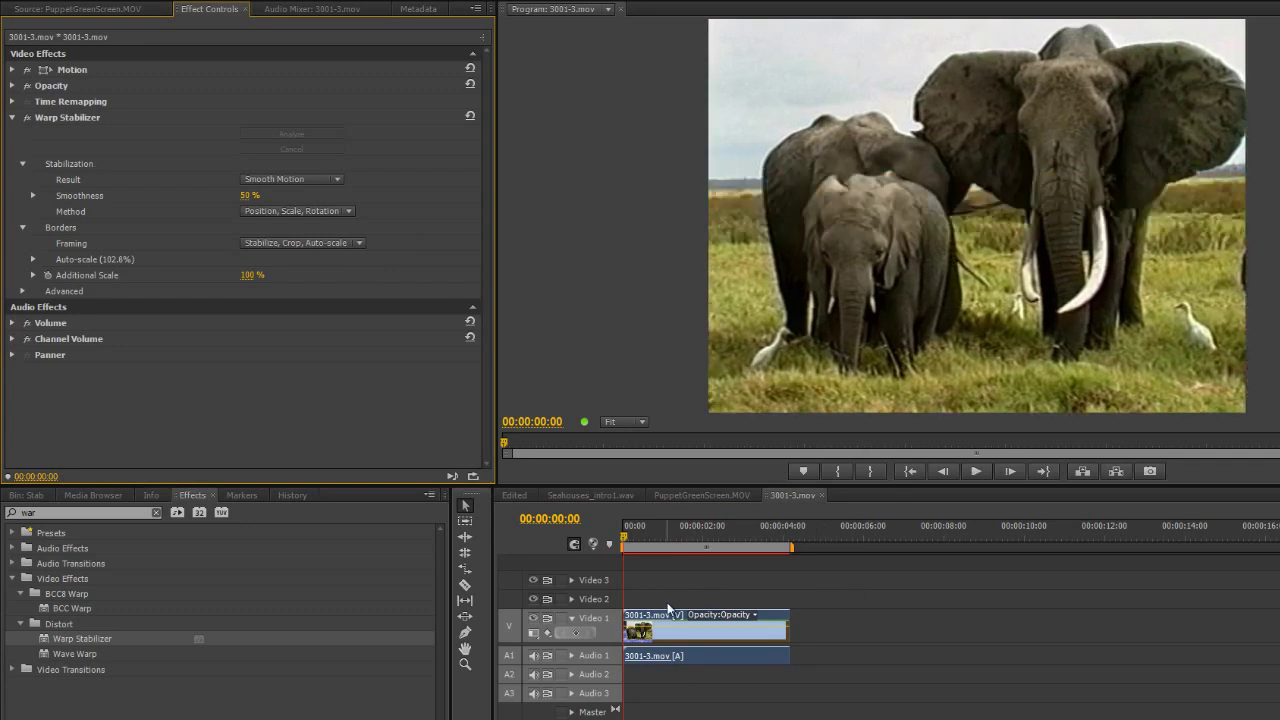
{"action": "key", "text": "space"}
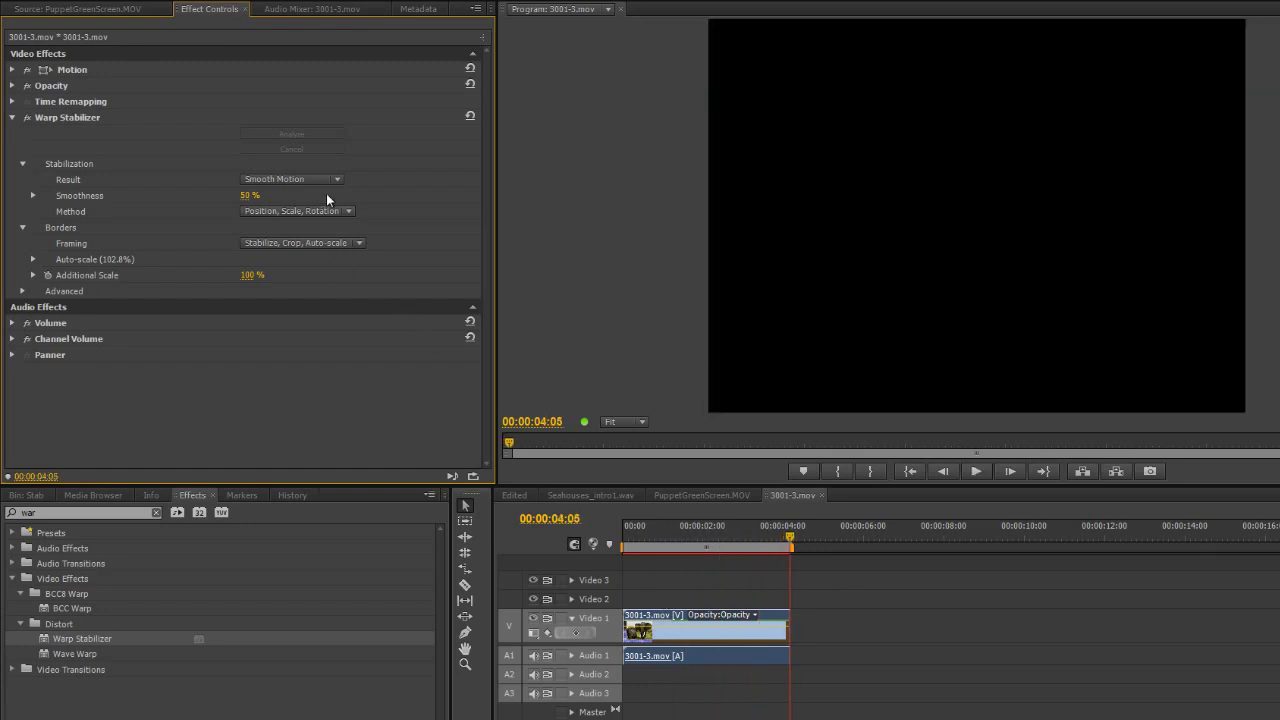
- Switch the method to Perspective and play the clip from the start
{"action": "left_click", "coordinate": [328, 211]}
{"action": "left_click", "coordinate": [318, 261]}
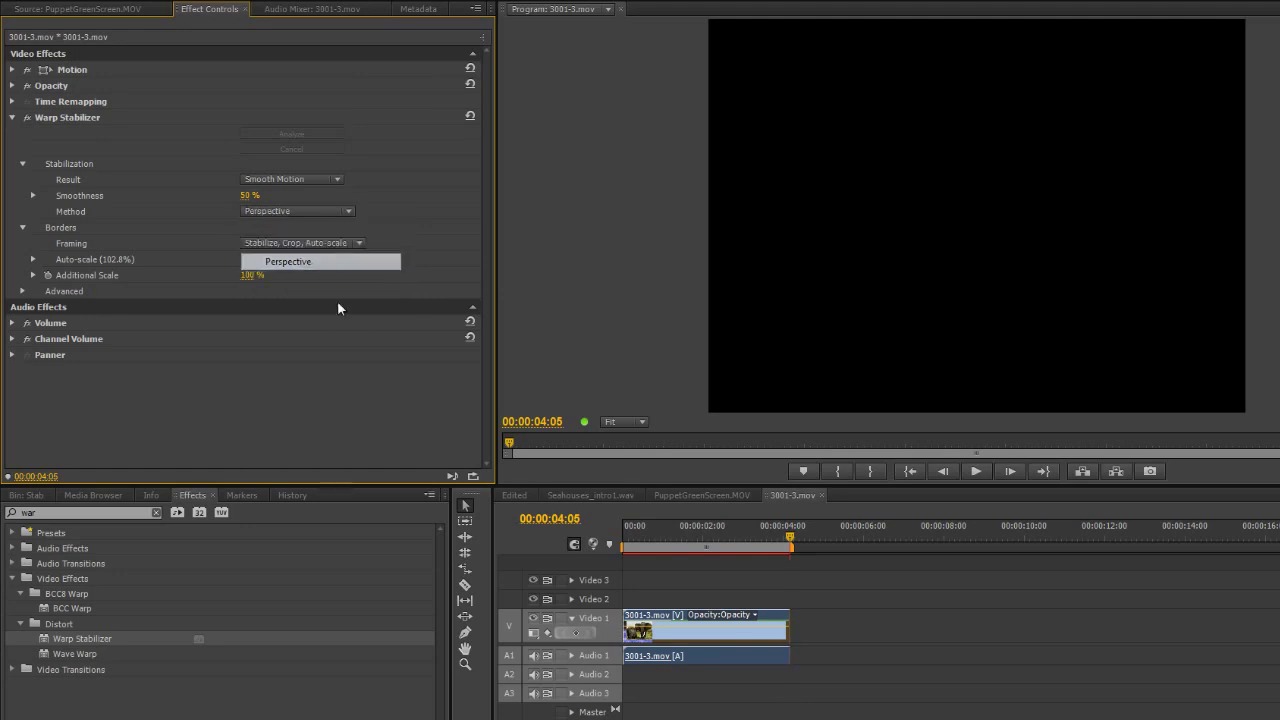
{"action": "left_click_drag", "start_coordinate": [790, 537], "coordinate": [600, 550]}
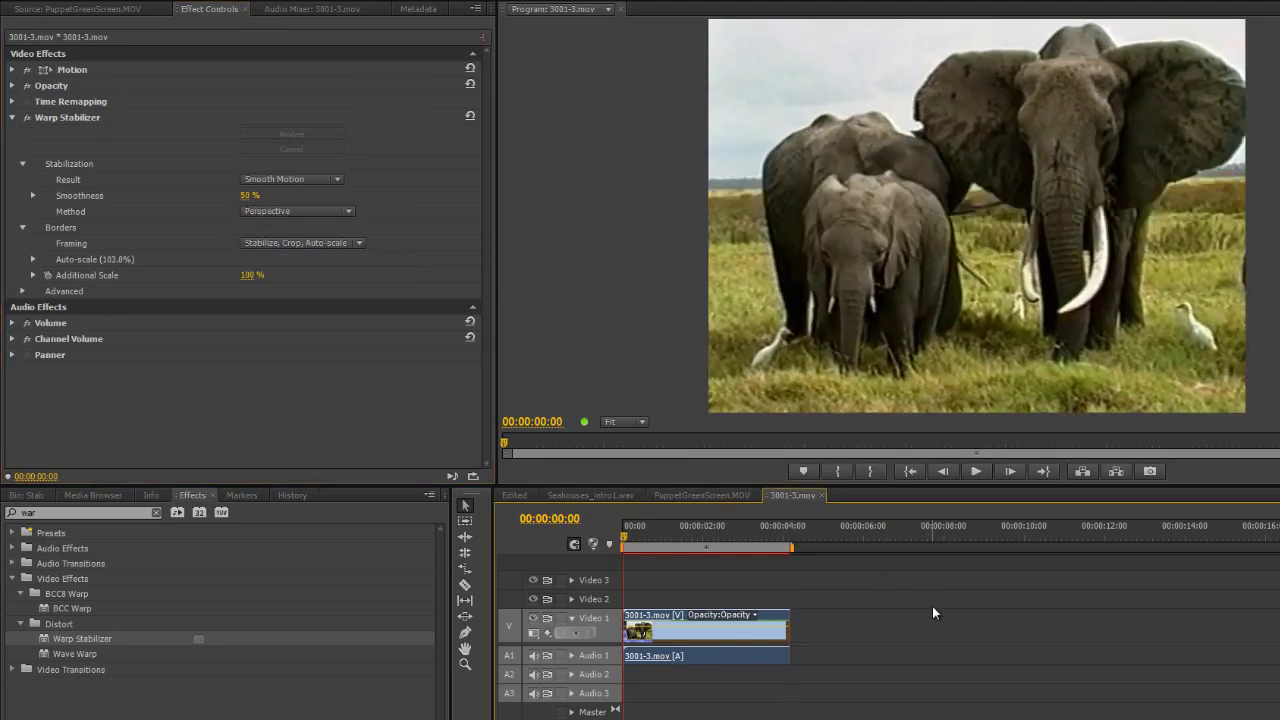
{"action": "key", "text": "space"}
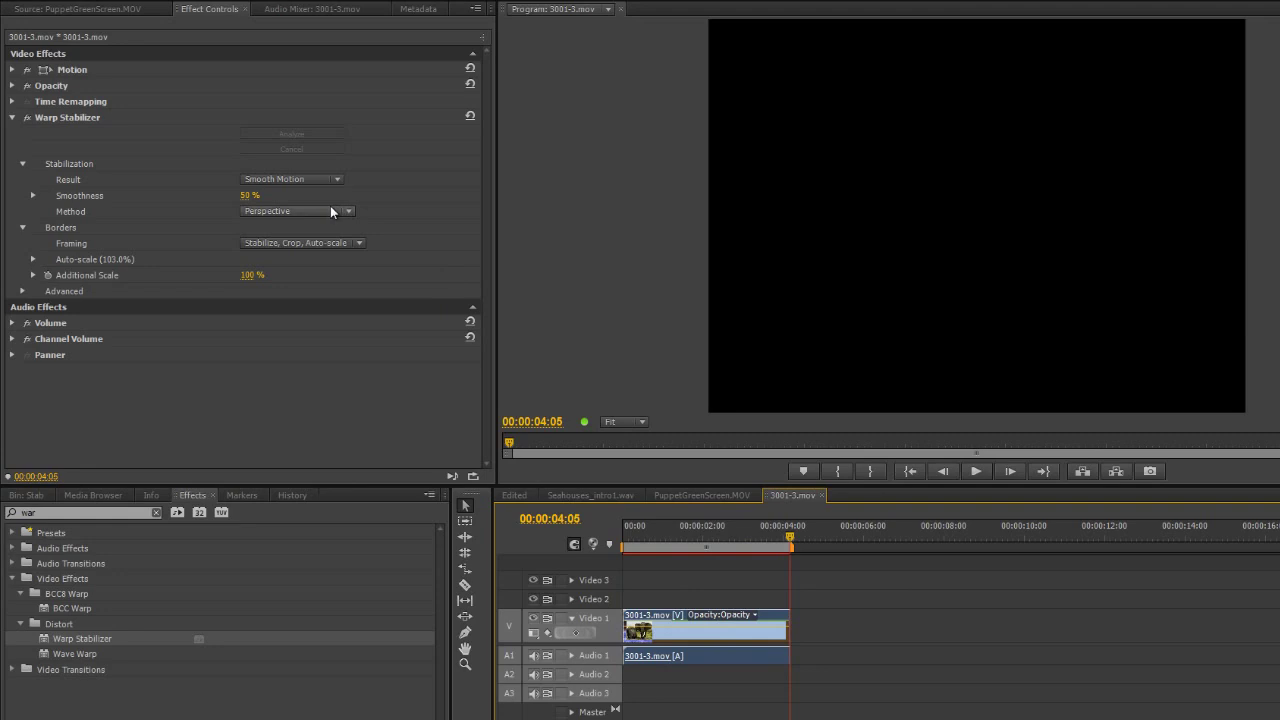
- Return the method to Subspace Warp and play the stabilized clip from the start
{"action": "left_click", "coordinate": [330, 205]}
{"action": "left_click", "coordinate": [302, 279]}
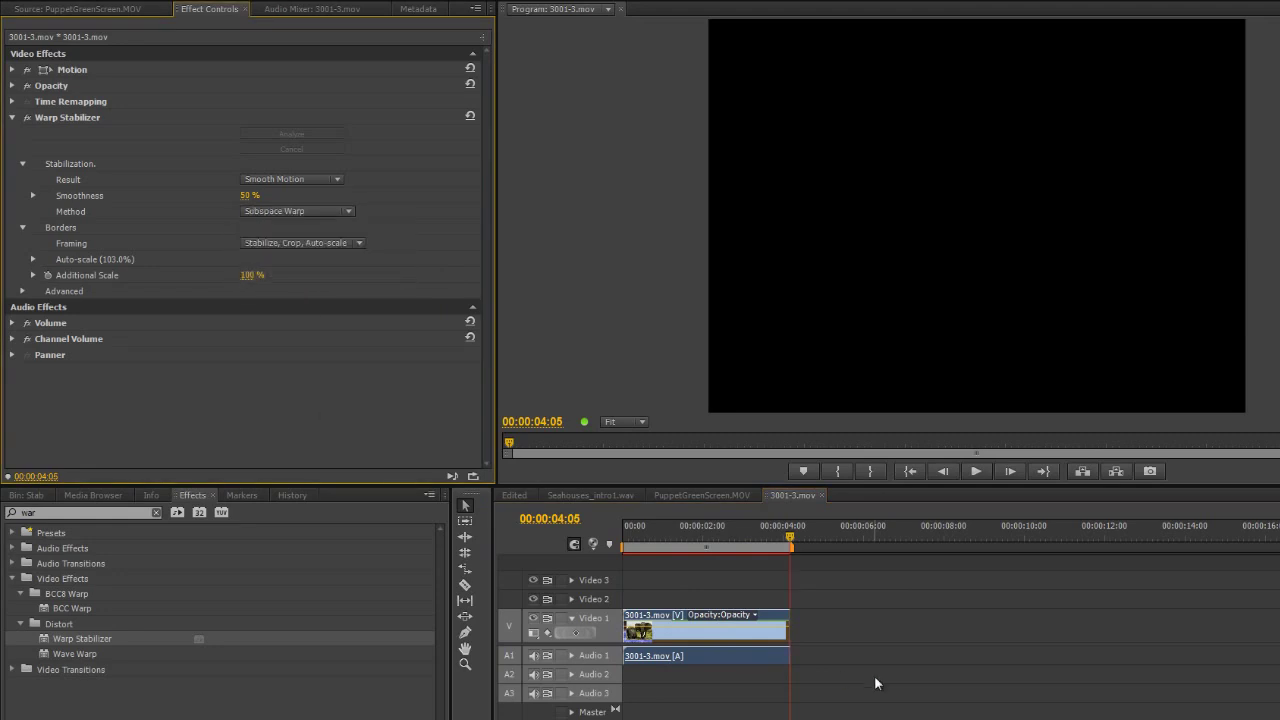
{"action": "left_click_drag", "start_coordinate": [790, 545], "coordinate": [589, 578]}
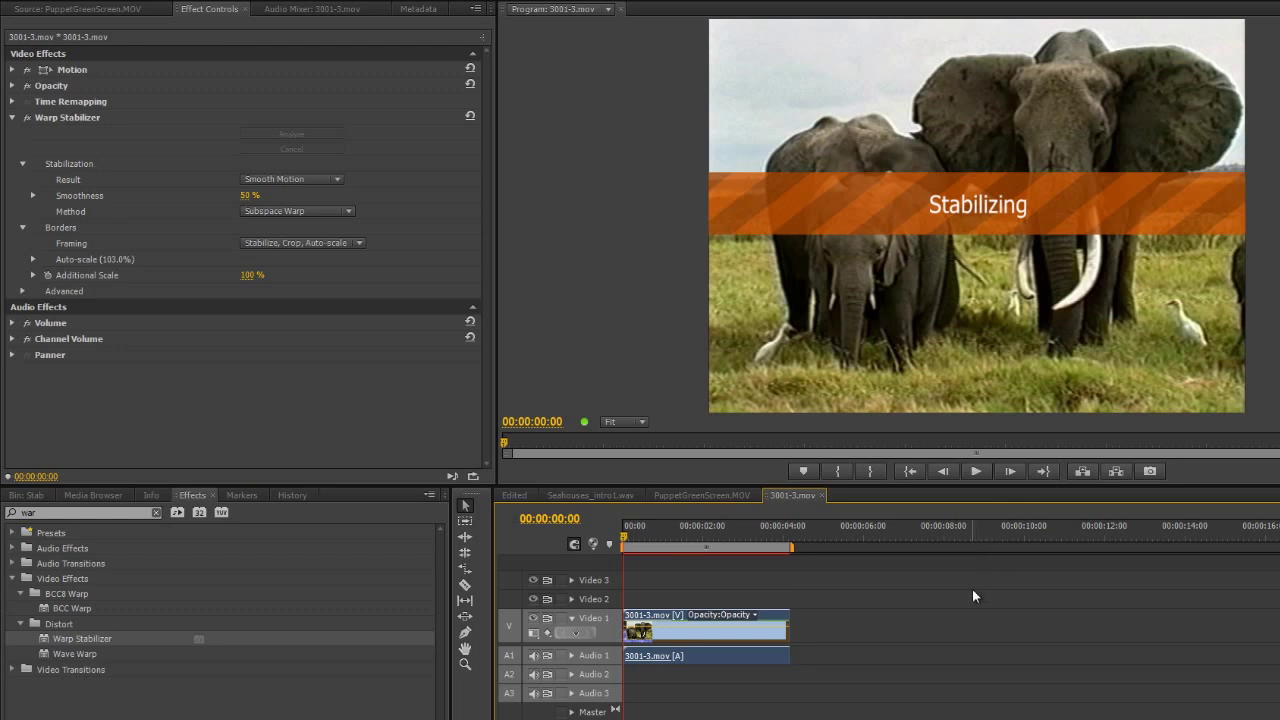
{"action": "key", "text": "space"}
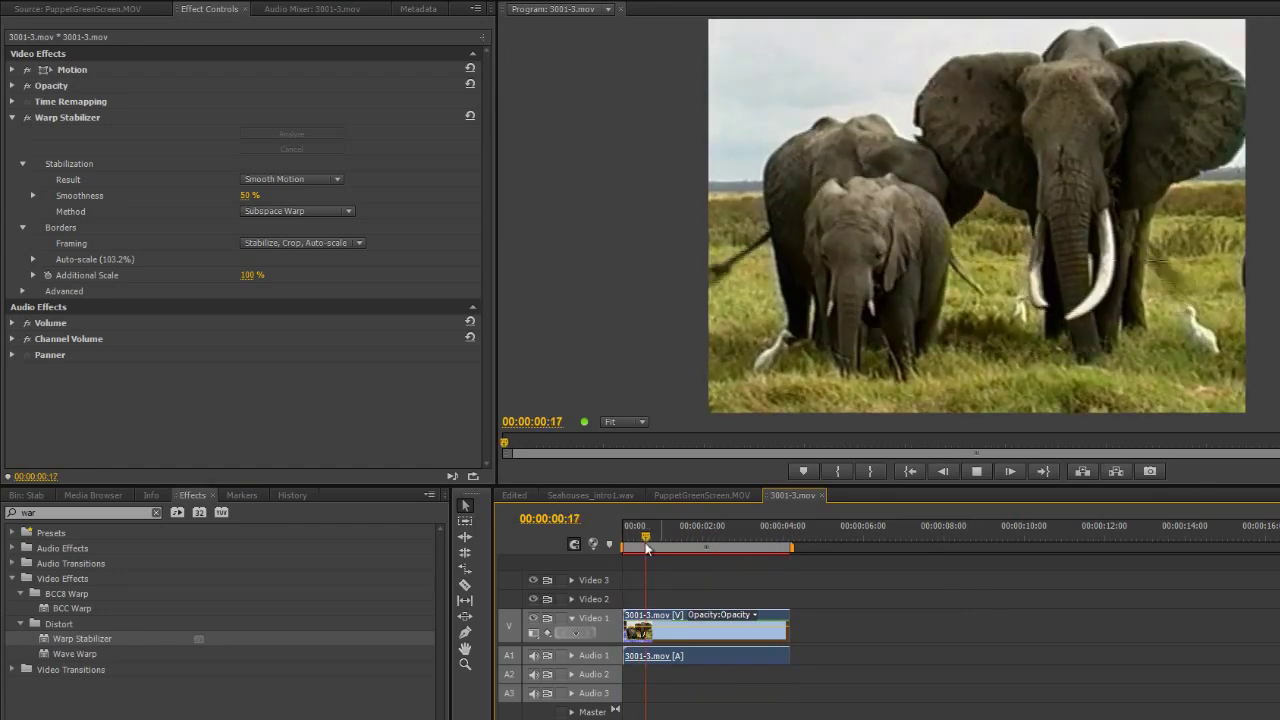
{"action": "key", "text": "space"}
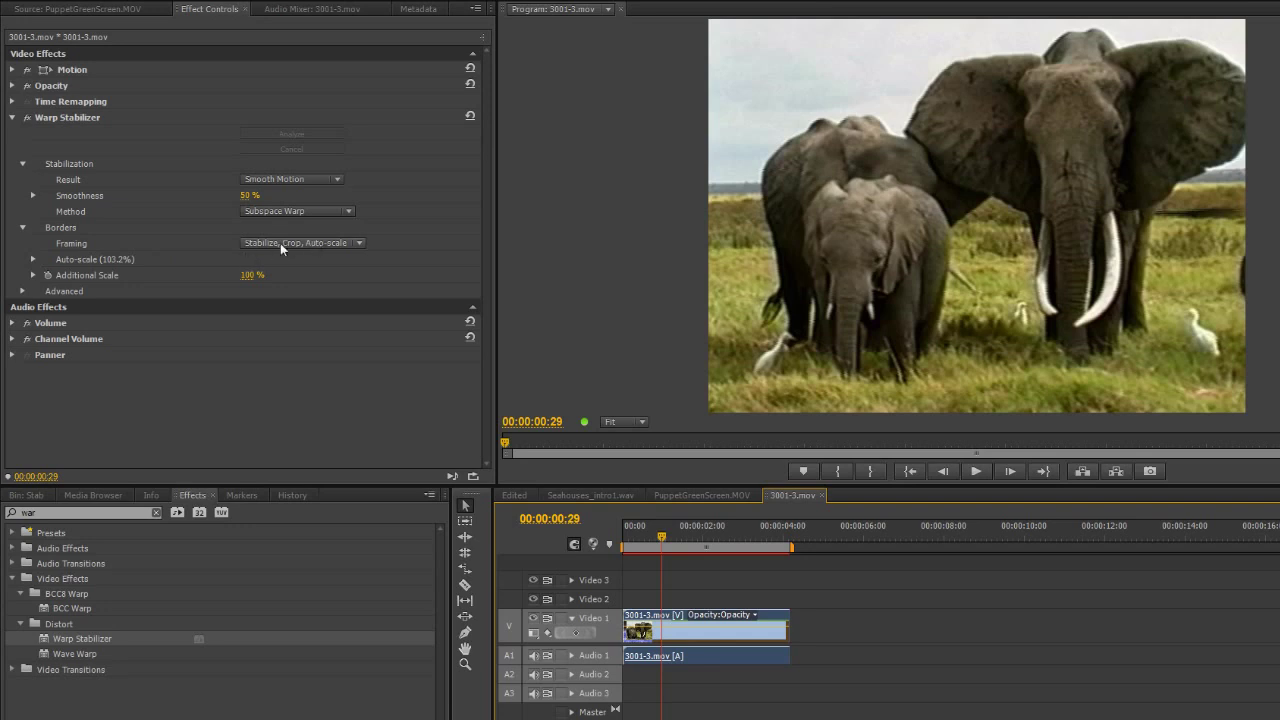
{"action": "left_click", "coordinate": [348, 240]}
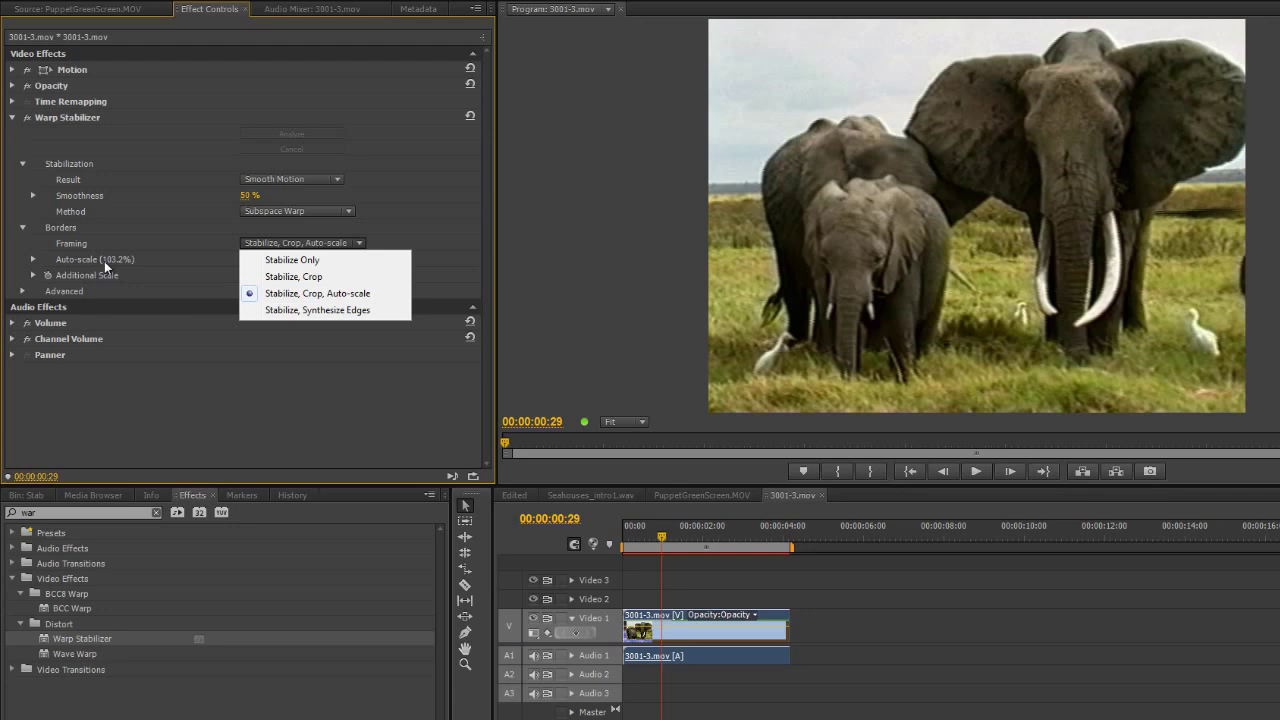
- Set Framing to Stabilize Only and play the clip from the start
{"action": "left_click", "coordinate": [292, 260]}
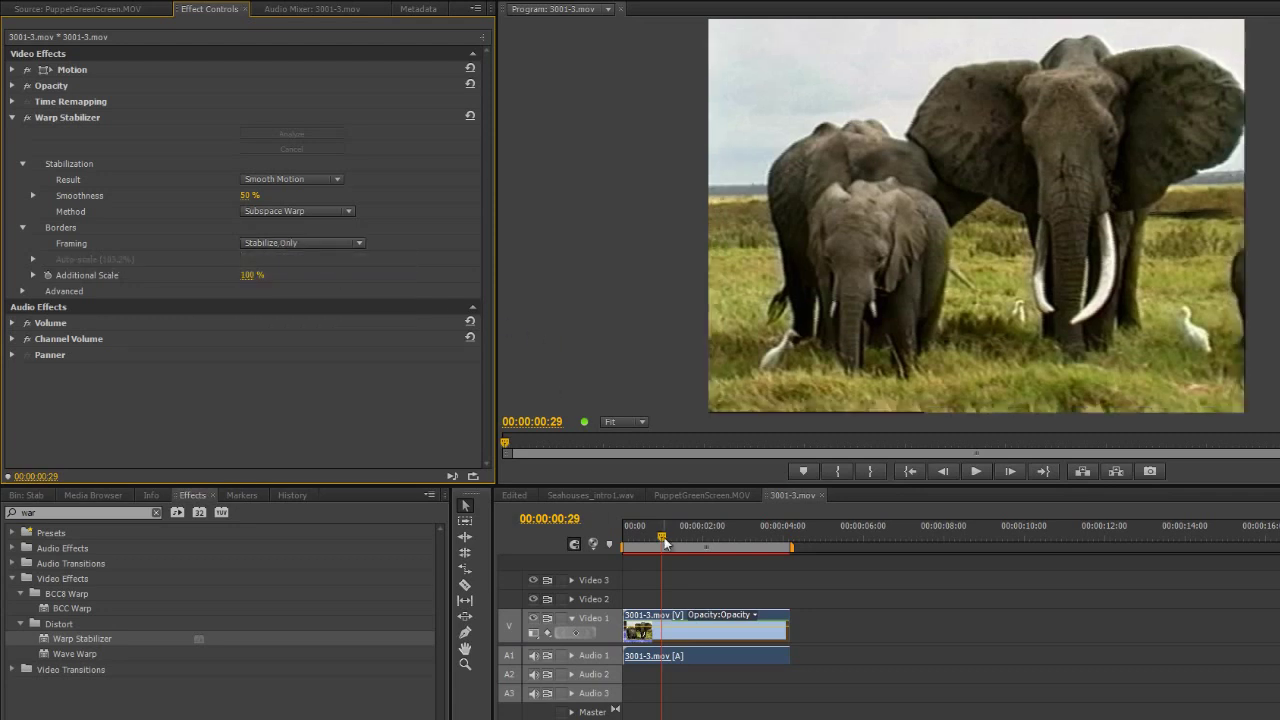
{"action": "left_click_drag", "start_coordinate": [662, 537], "coordinate": [575, 542]}
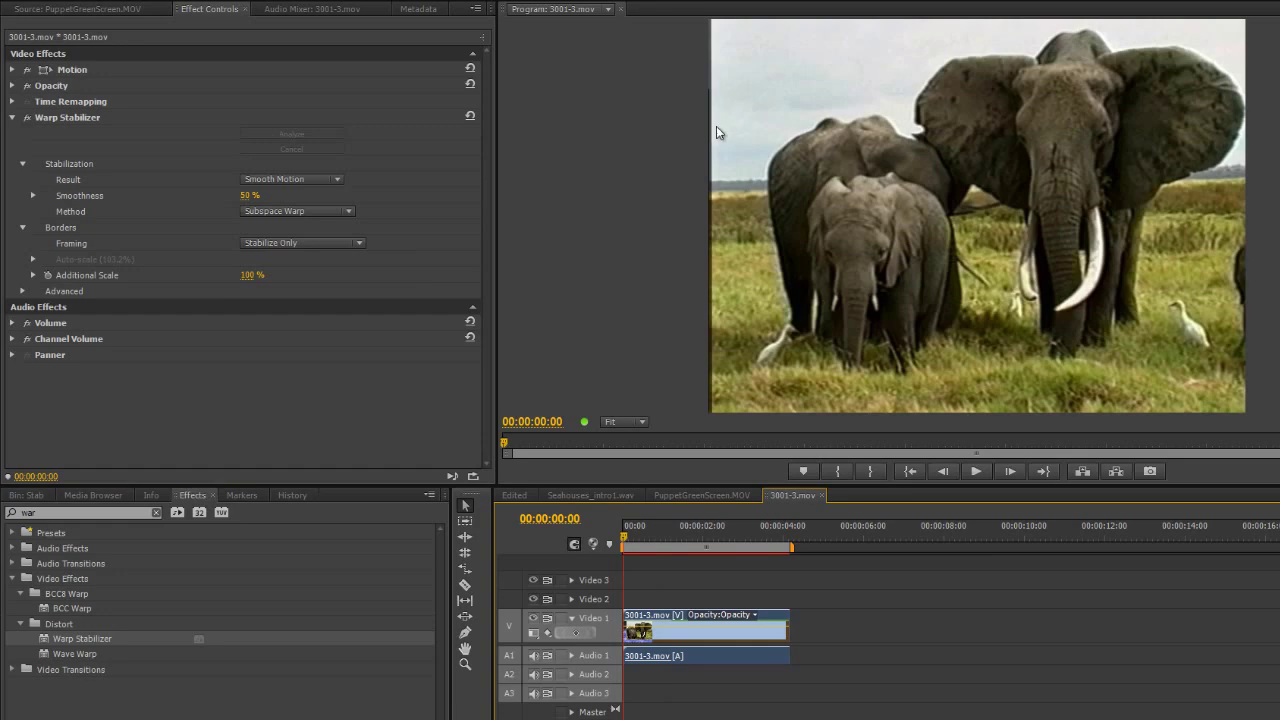
{"action": "key", "text": "space"}
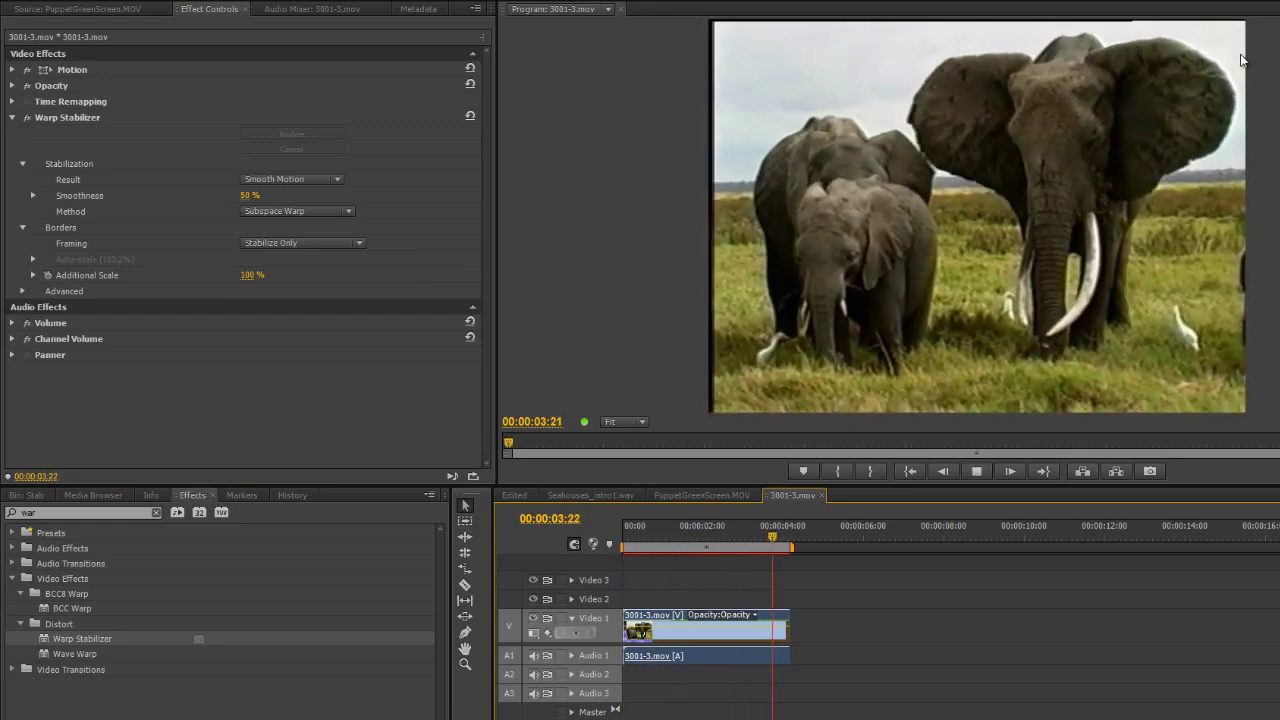
{"action": "key", "text": "space"}
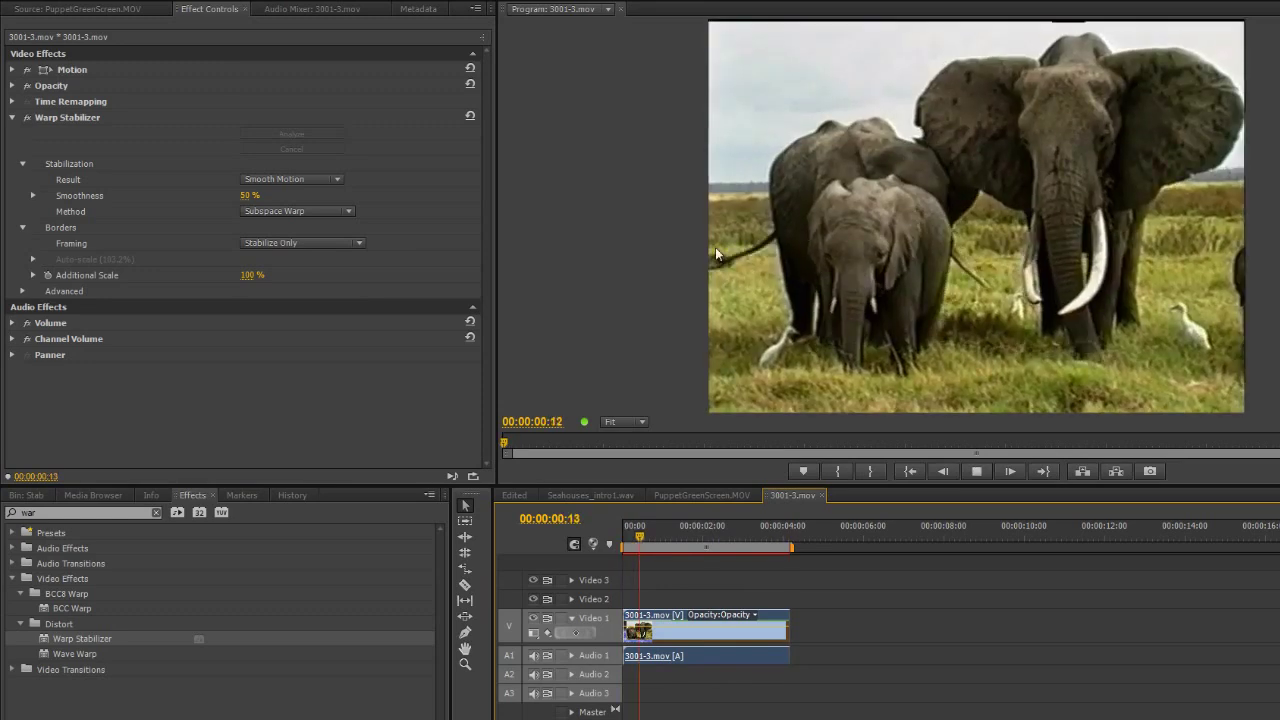
{"action": "key", "text": "space"}
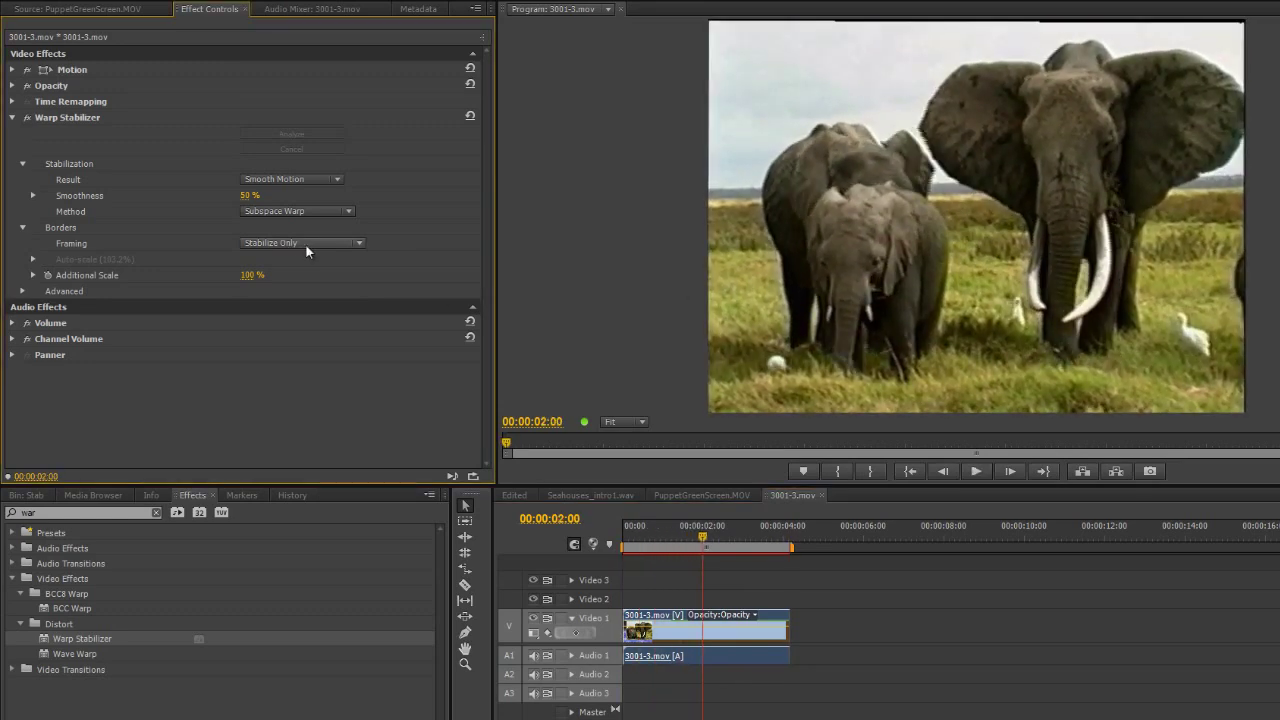
- Change Framing to Stabilize, Crop and preview the cropped result
{"action": "left_click", "coordinate": [342, 245]}
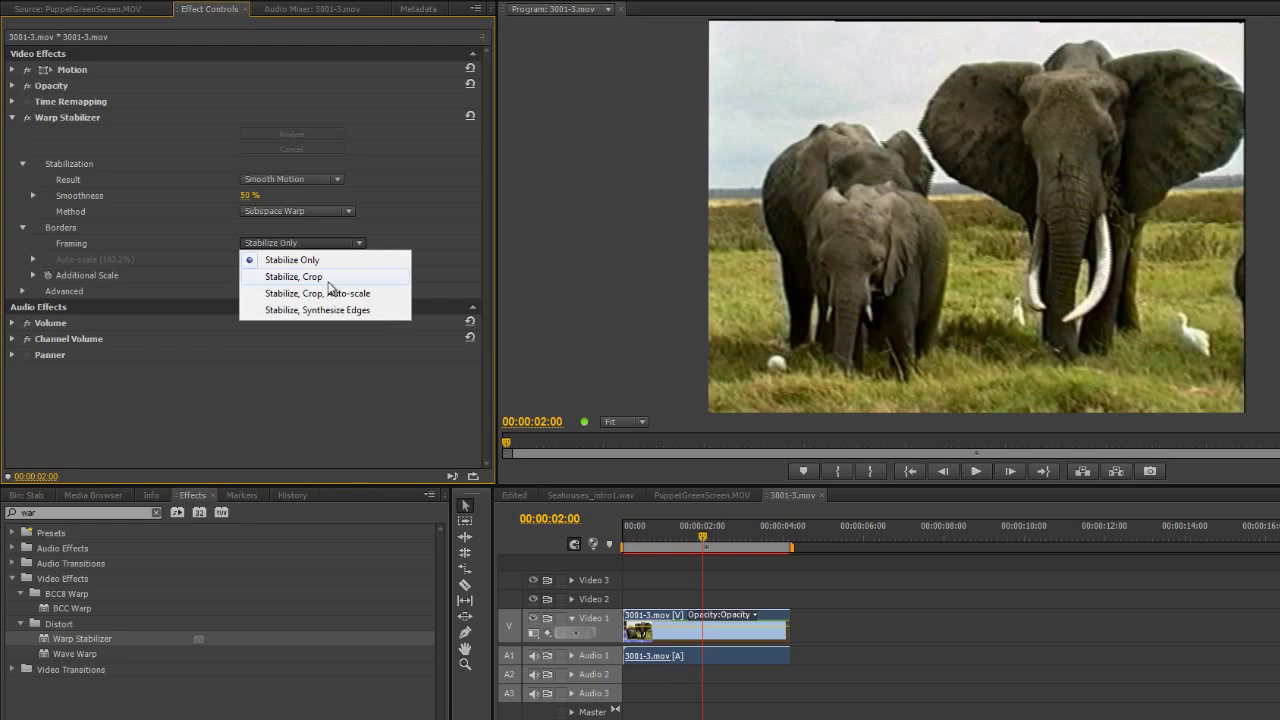
{"action": "left_click", "coordinate": [318, 280]}
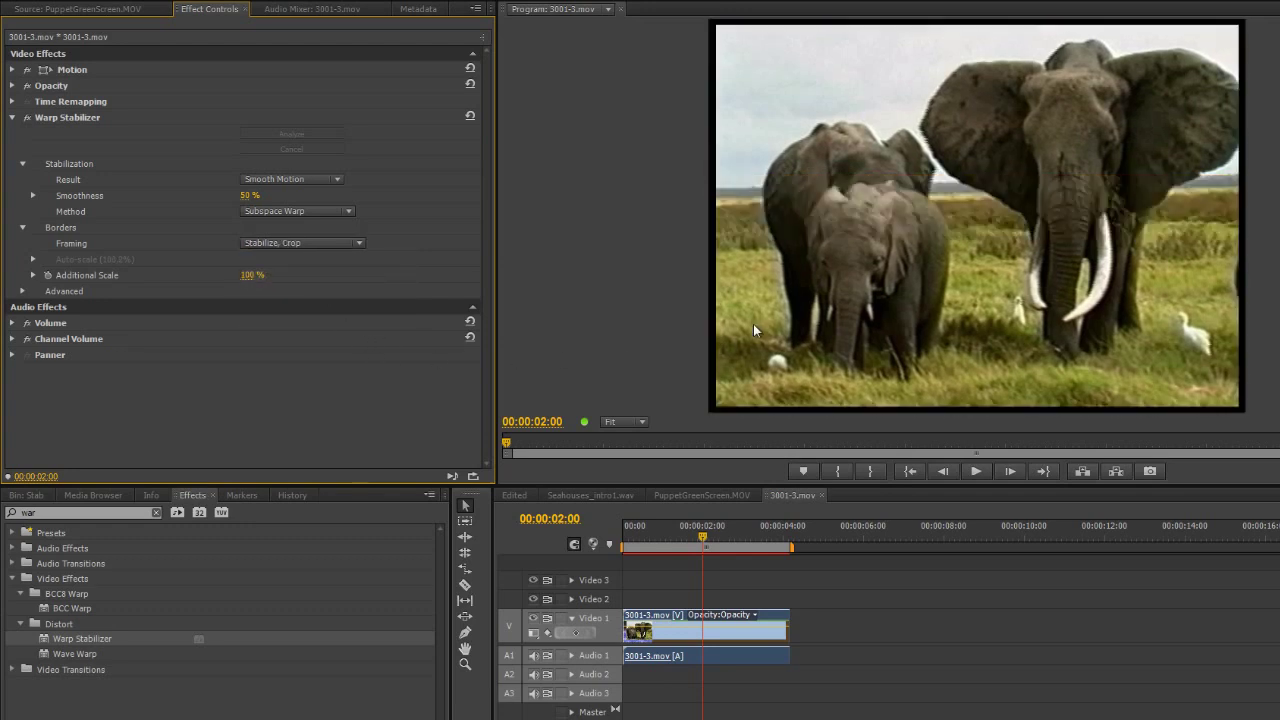
{"action": "key", "text": "space"}
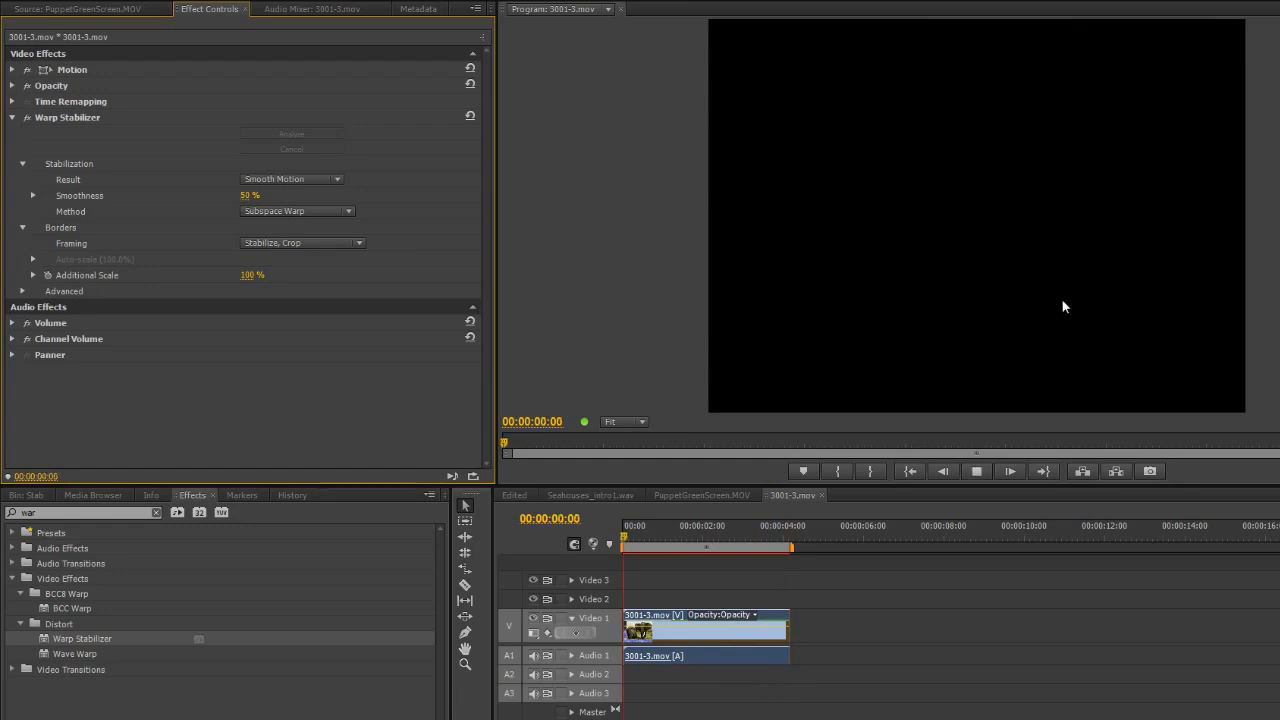
{"action": "key", "text": "space"}
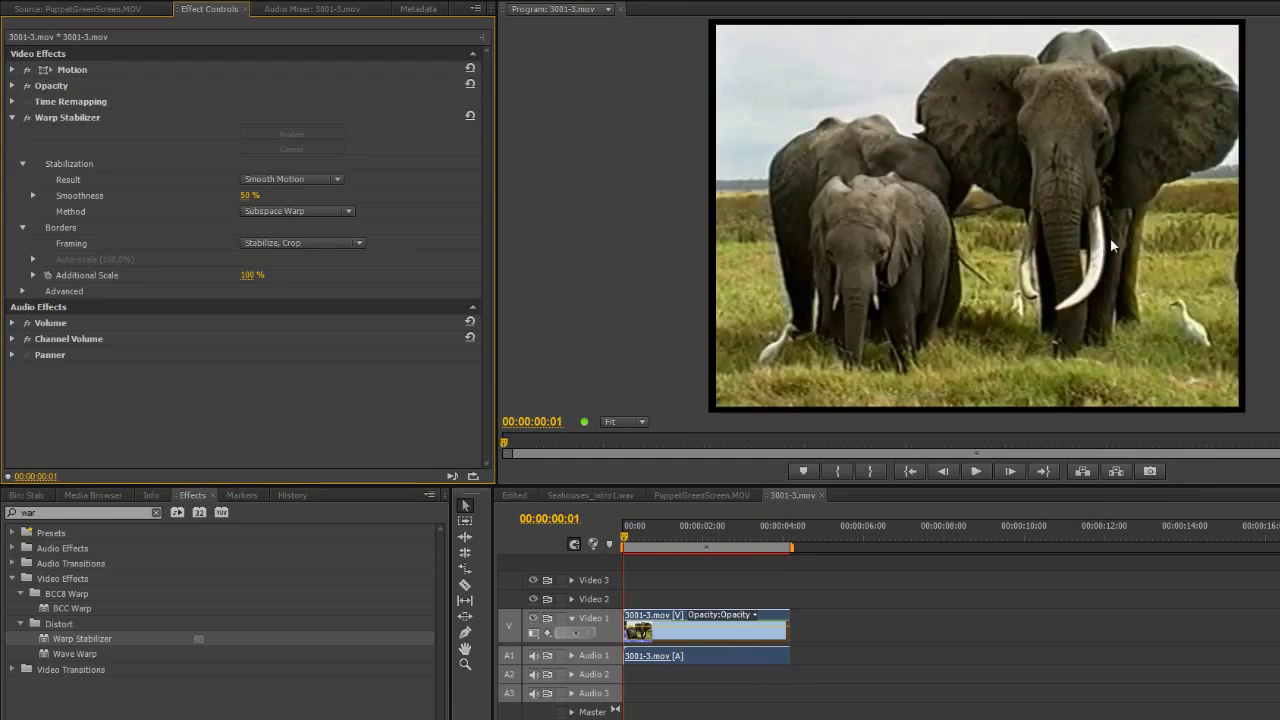
{"action": "key", "text": "space"}
{"action": "key", "text": "space"}
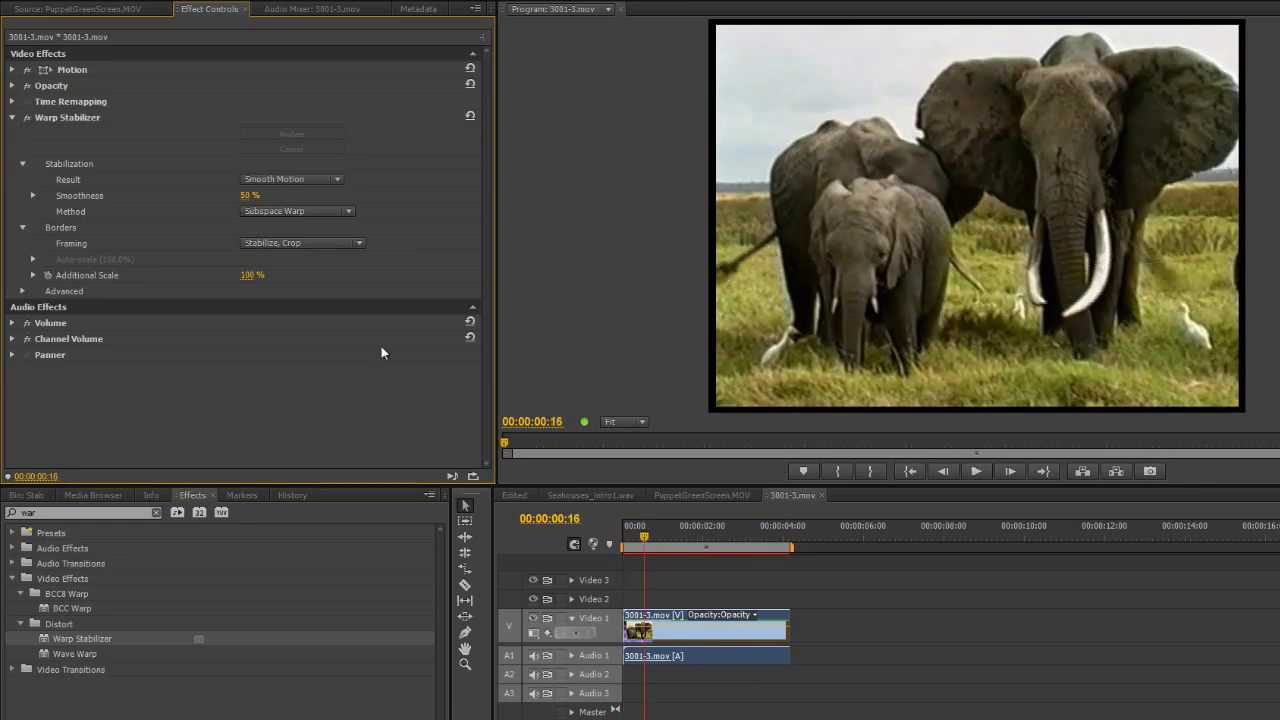
- Set Framing back to Stabilize, Crop, Auto-scale and play the auto-scaled result
{"action": "left_click", "coordinate": [300, 243]}
{"action": "left_click", "coordinate": [306, 292]}
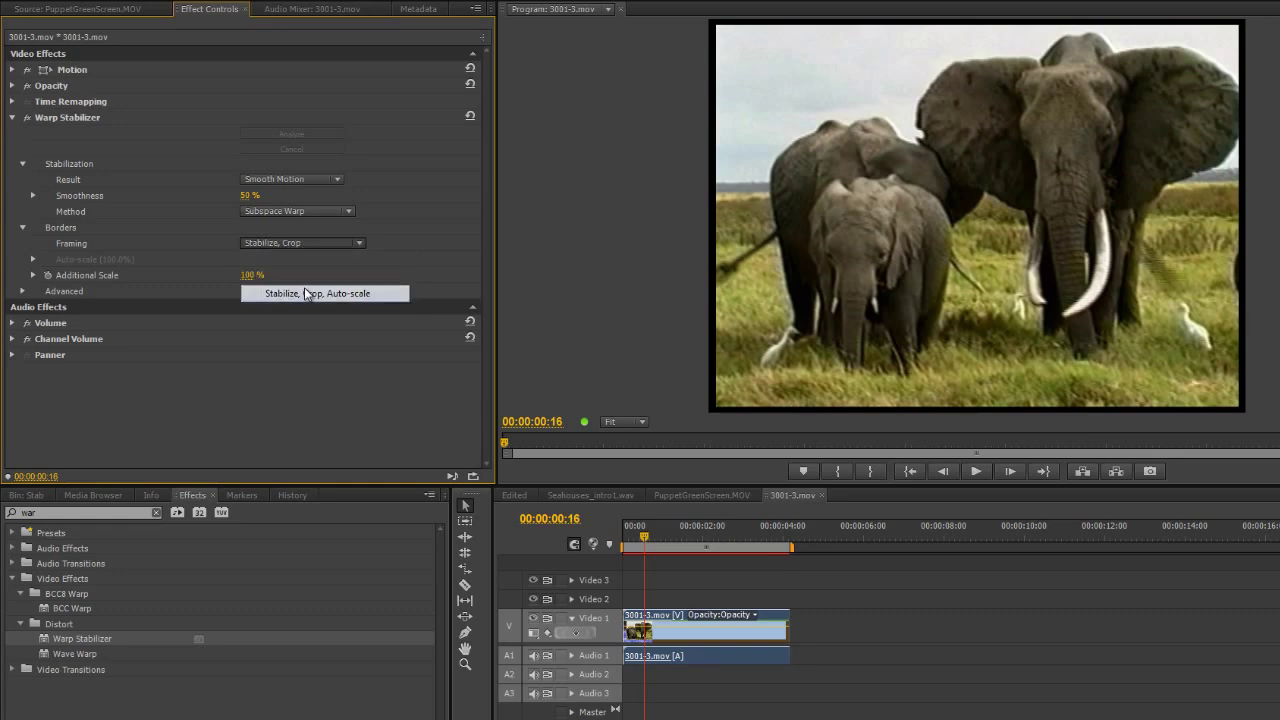
{"action": "key", "text": "space"}
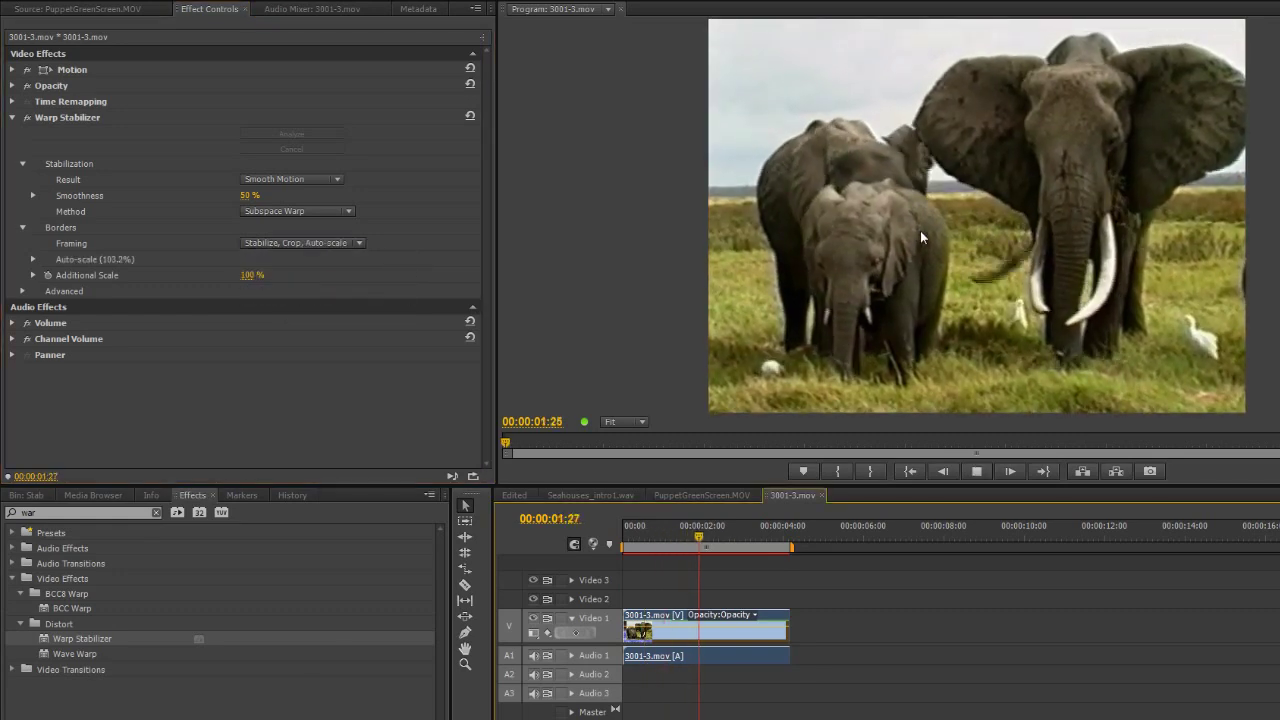
{"action": "key", "text": "space"}
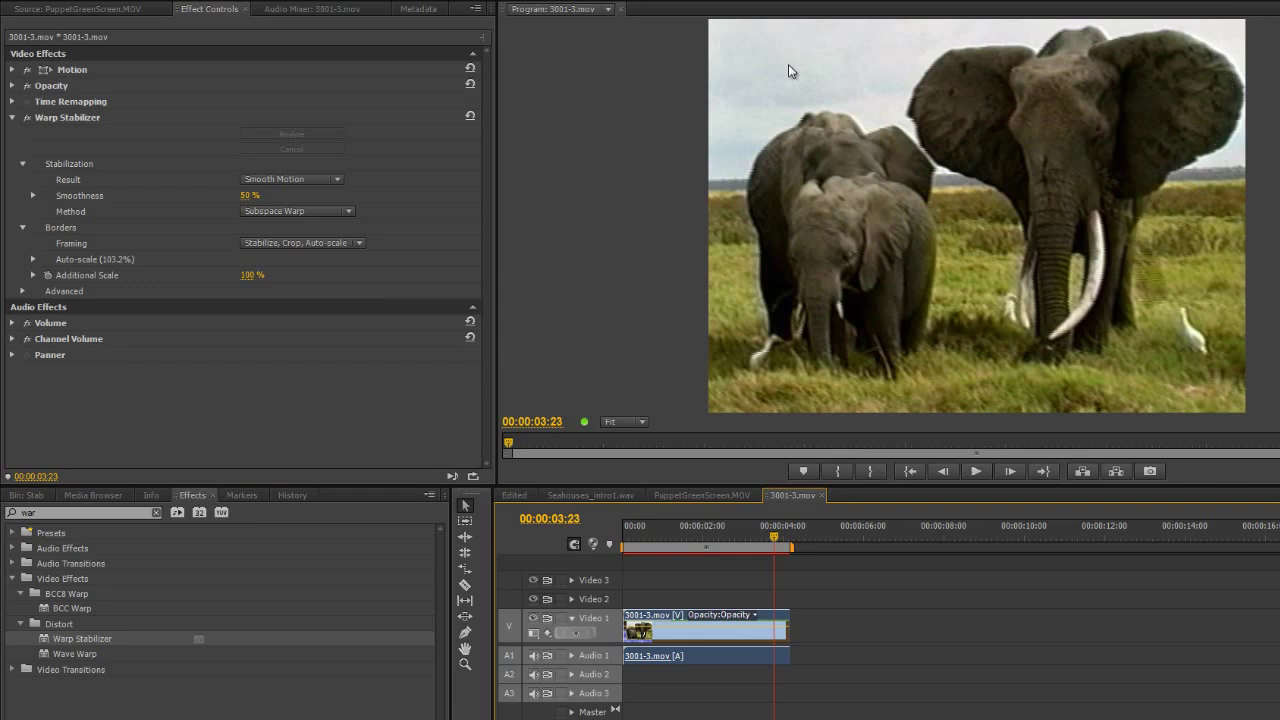
{"action": "left_click", "coordinate": [360, 242]}
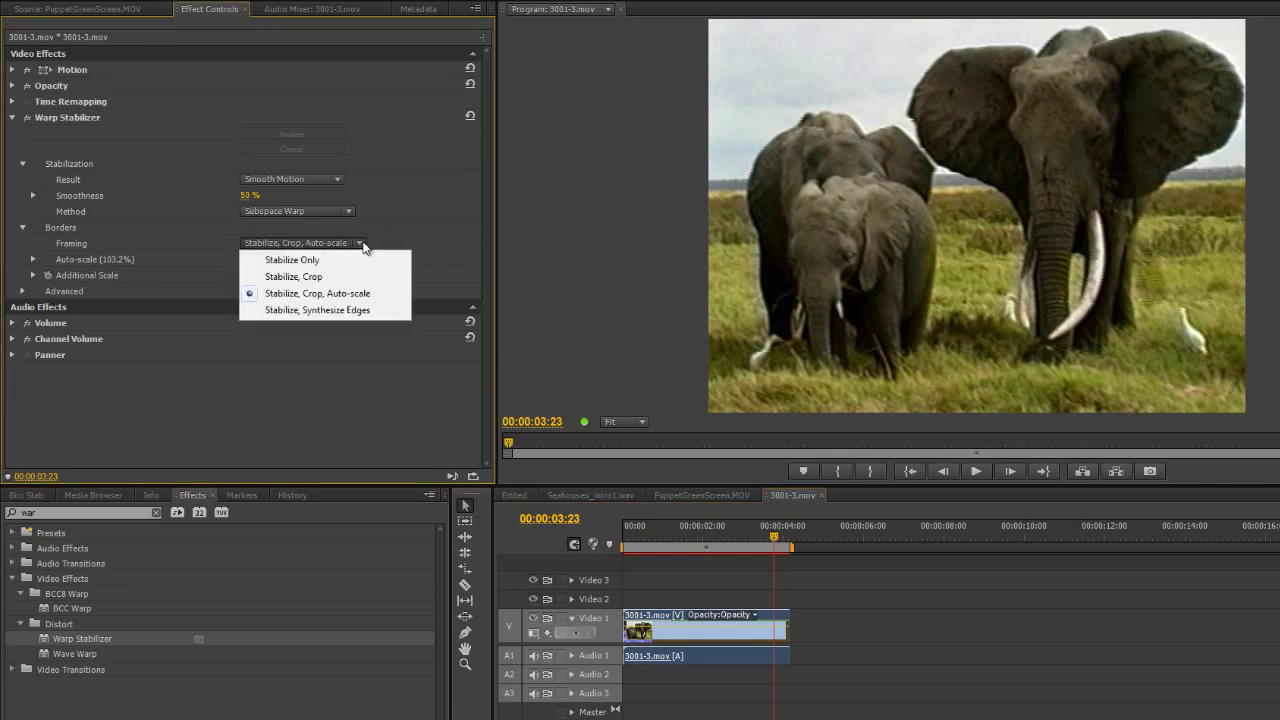
- Choose Stabilize, Synthesize Edges framing and expand the Advanced stabilizer settings
{"action": "left_click", "coordinate": [345, 311]}
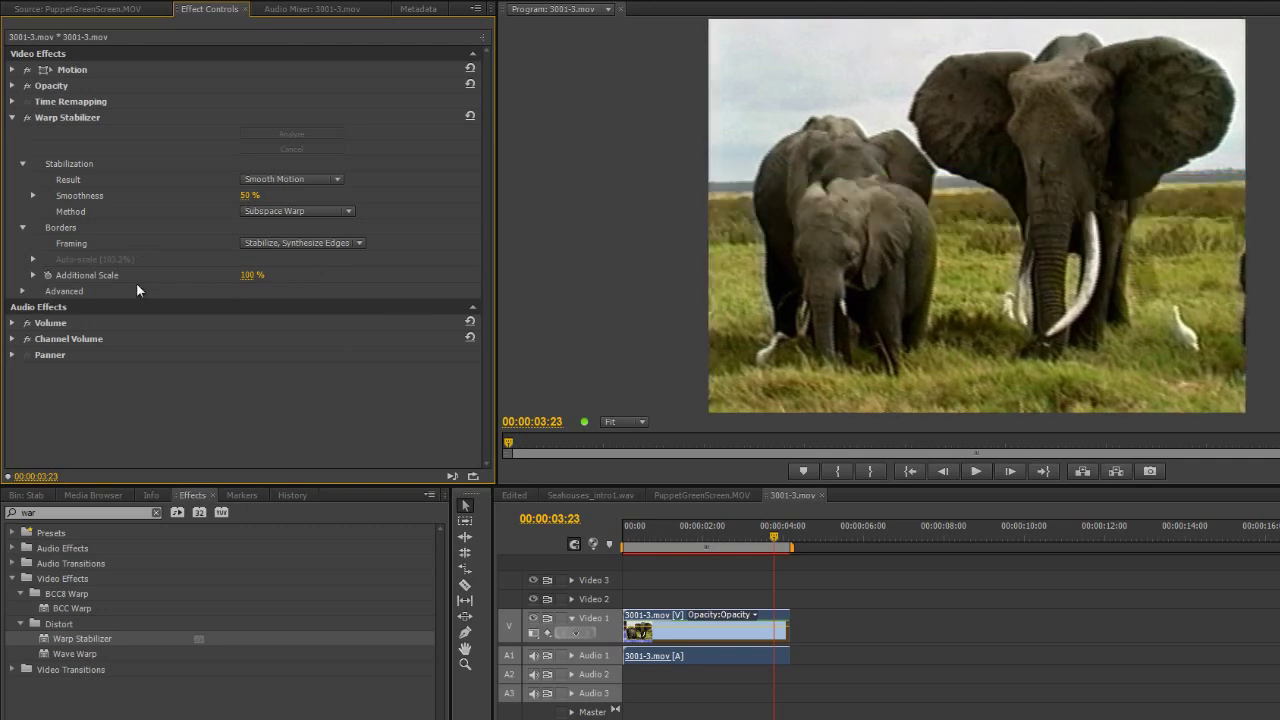
{"action": "left_click", "coordinate": [22, 291]}
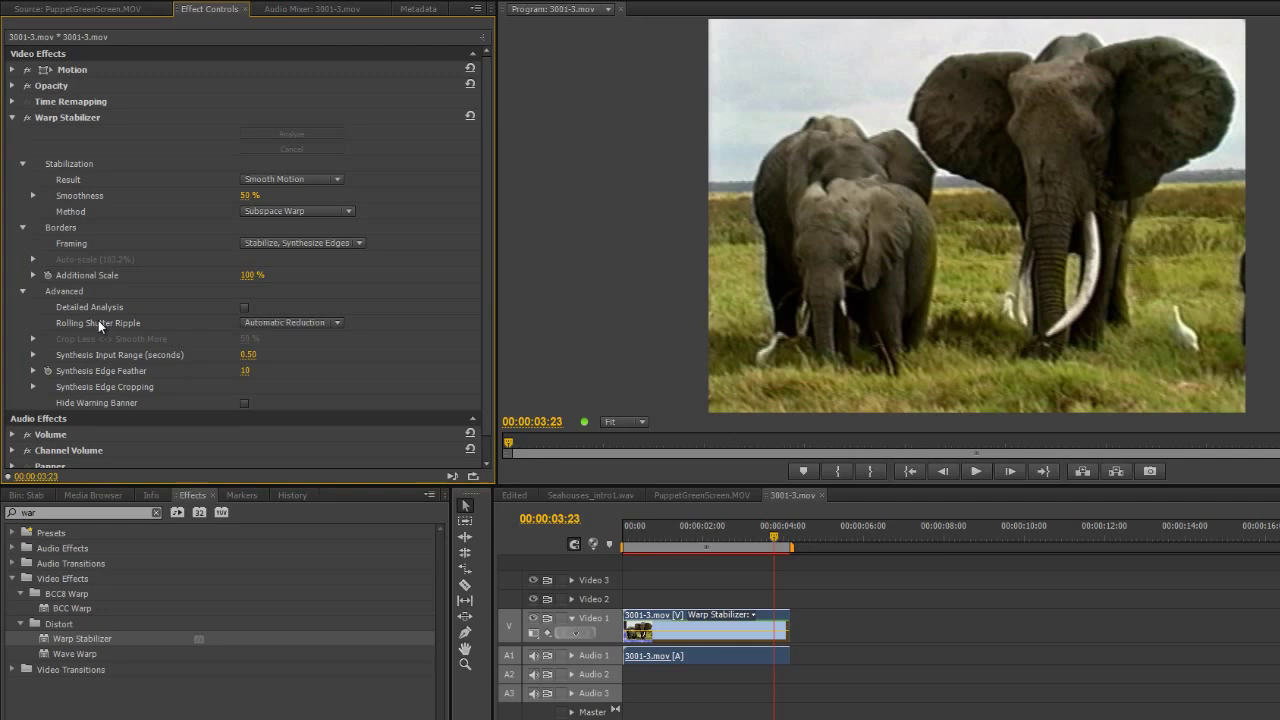
- Scroll down to the advanced settings and play the synthesized-edges result from the start
{"action": "scroll", "coordinate": [120, 352], "scroll_direction": "down", "scroll_amount": 2}
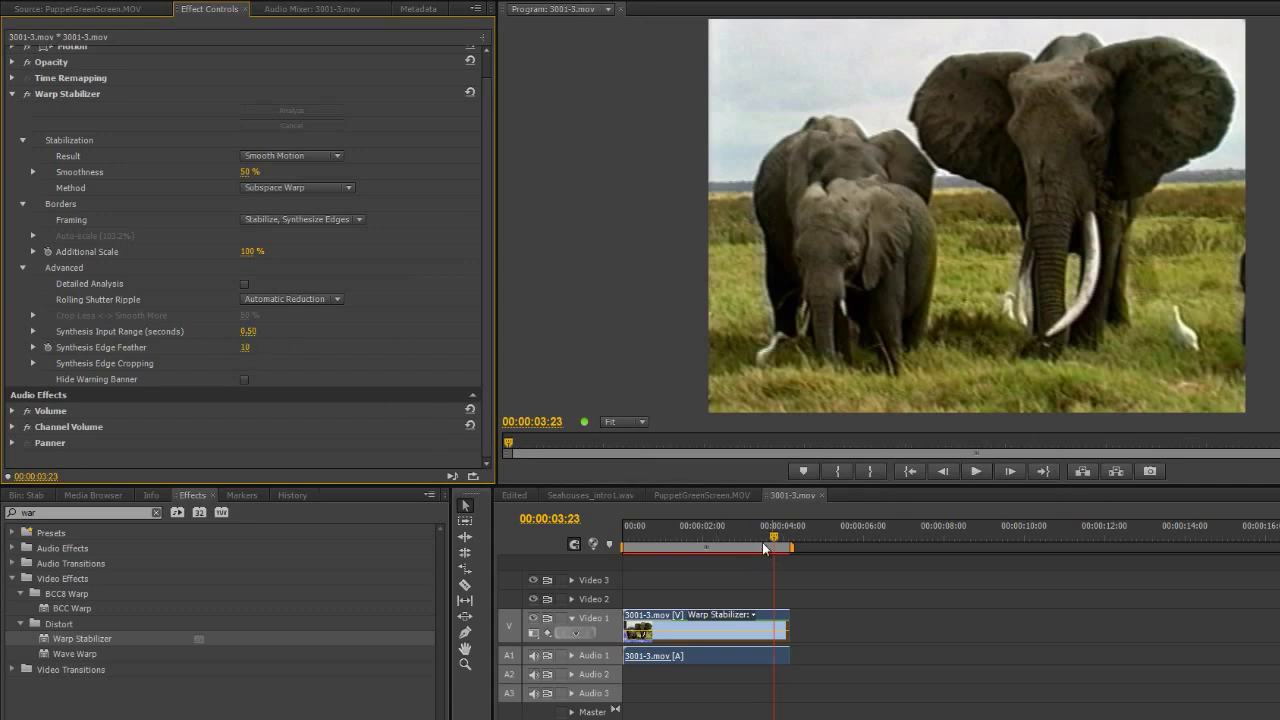
{"action": "key", "text": "Home"}
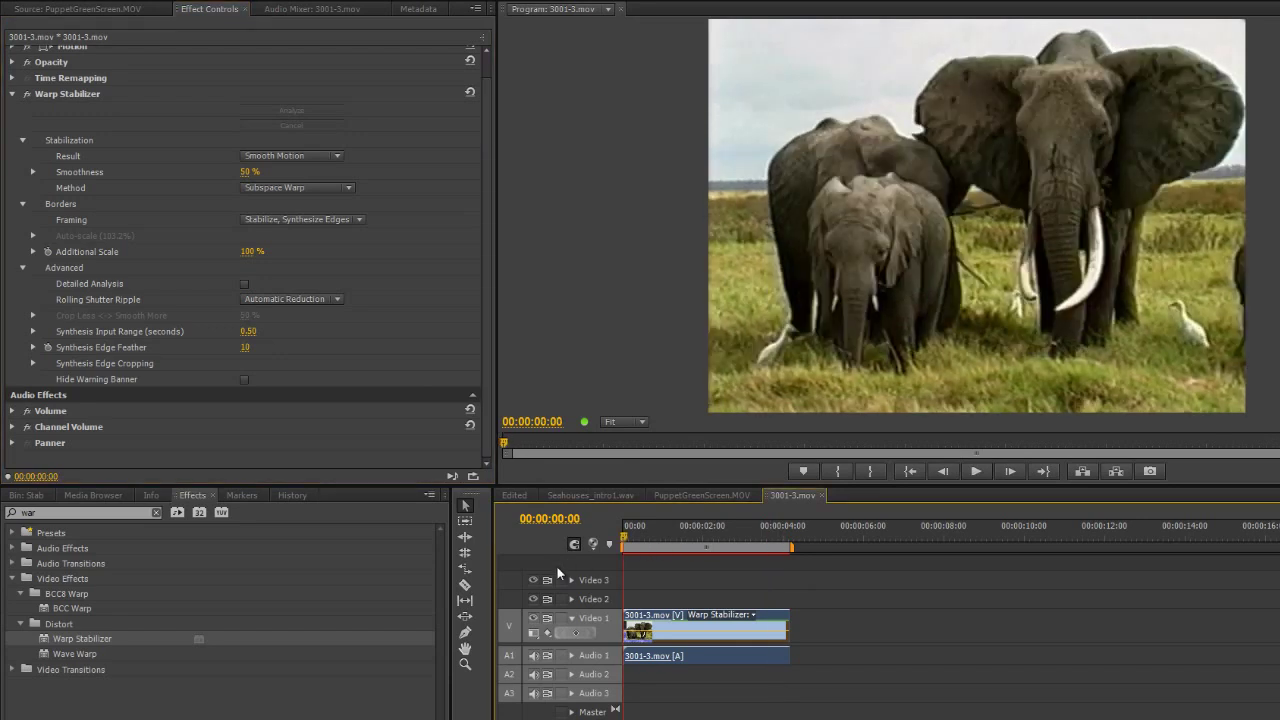
{"action": "key", "text": "space"}
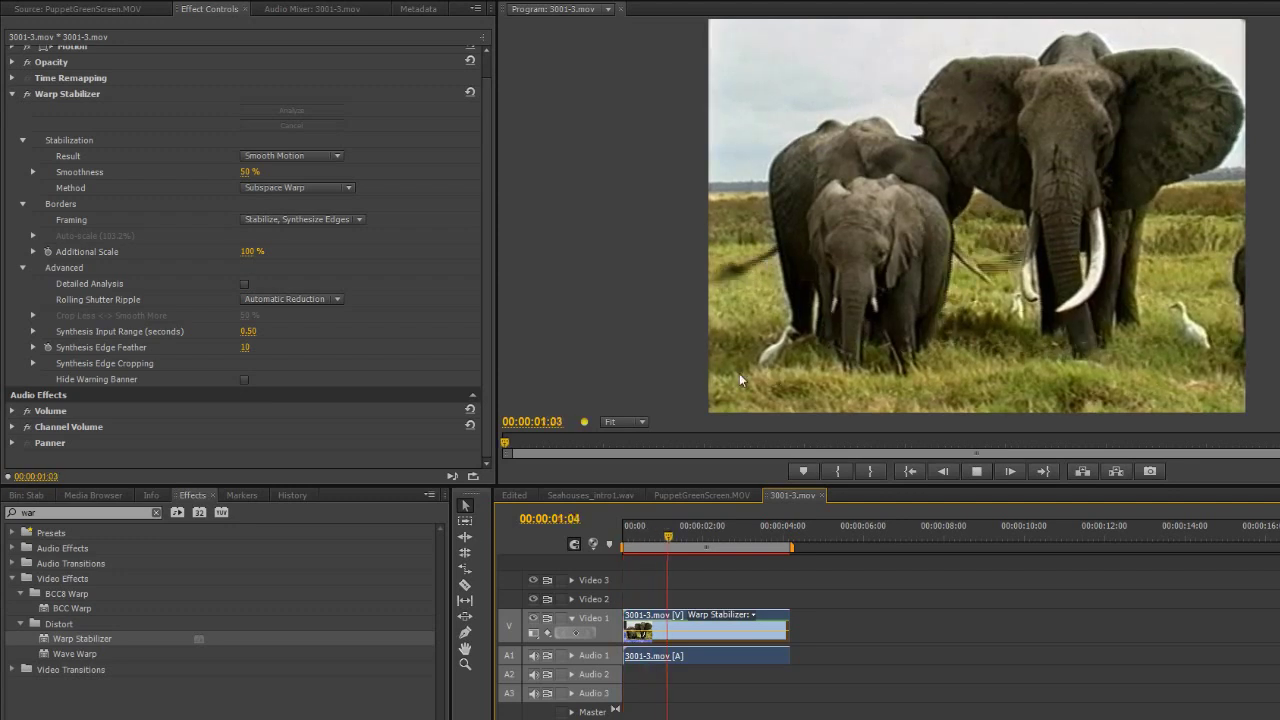
{"action": "key", "text": "space"}
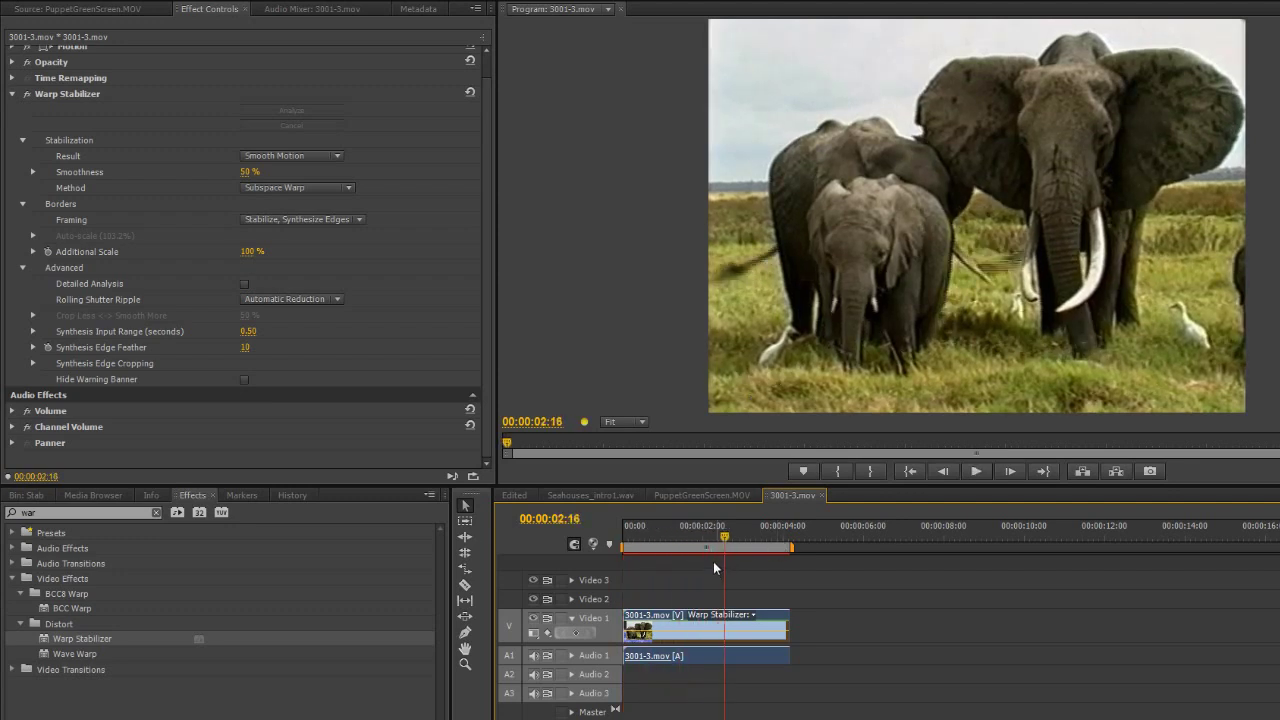
{"action": "key", "text": "Home"}
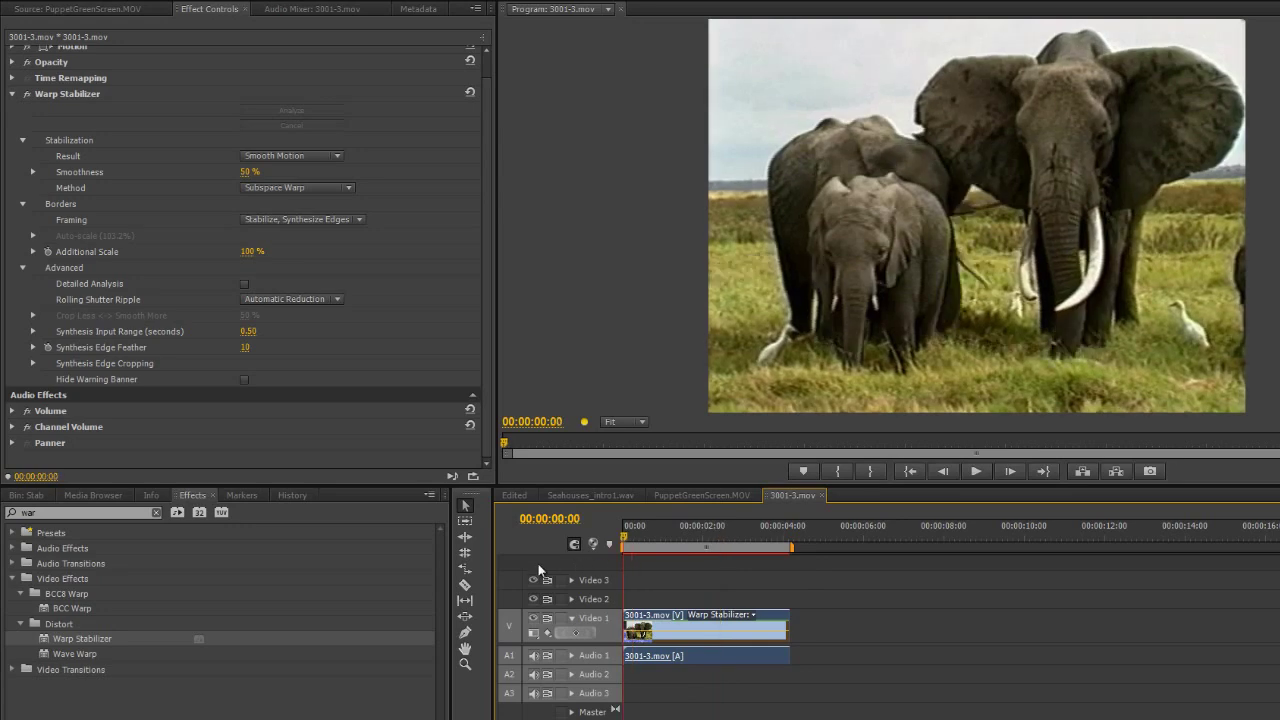
- Render a preview of the stabilized clip and scrub through its opening frames
{"action": "key", "text": "Return"}
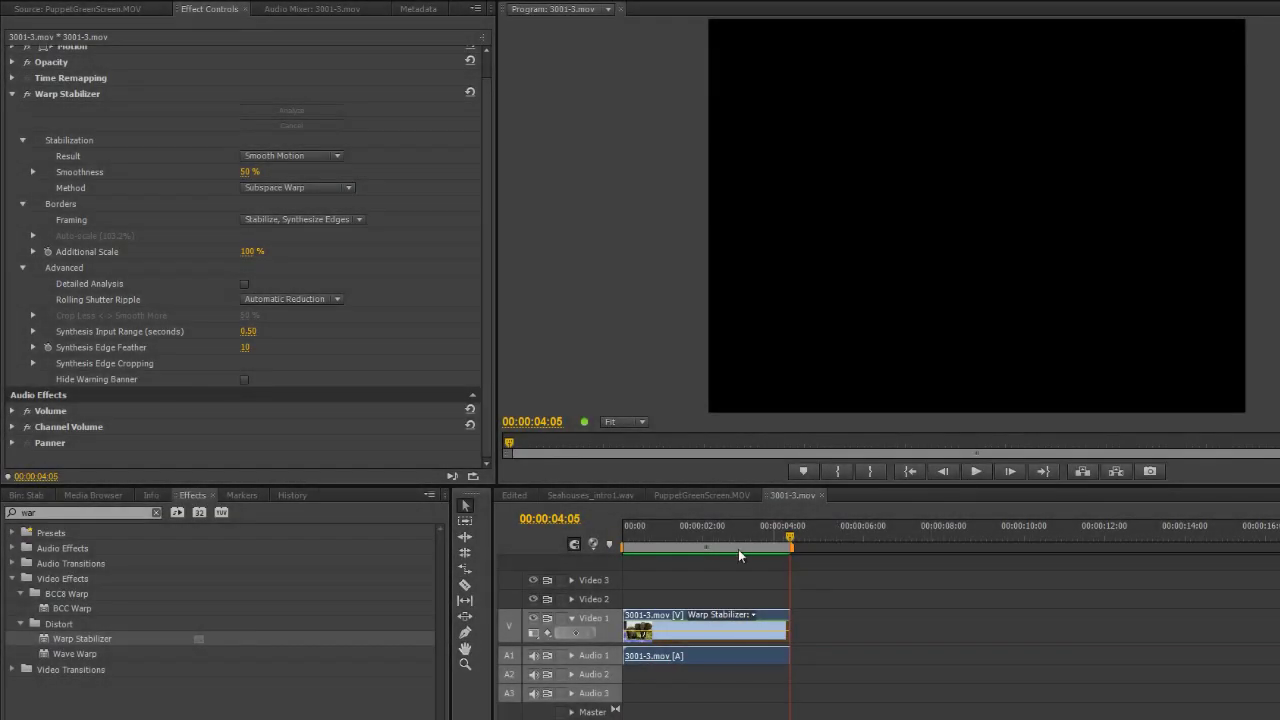
{"action": "left_click_drag", "start_coordinate": [787, 540], "coordinate": [655, 548]}
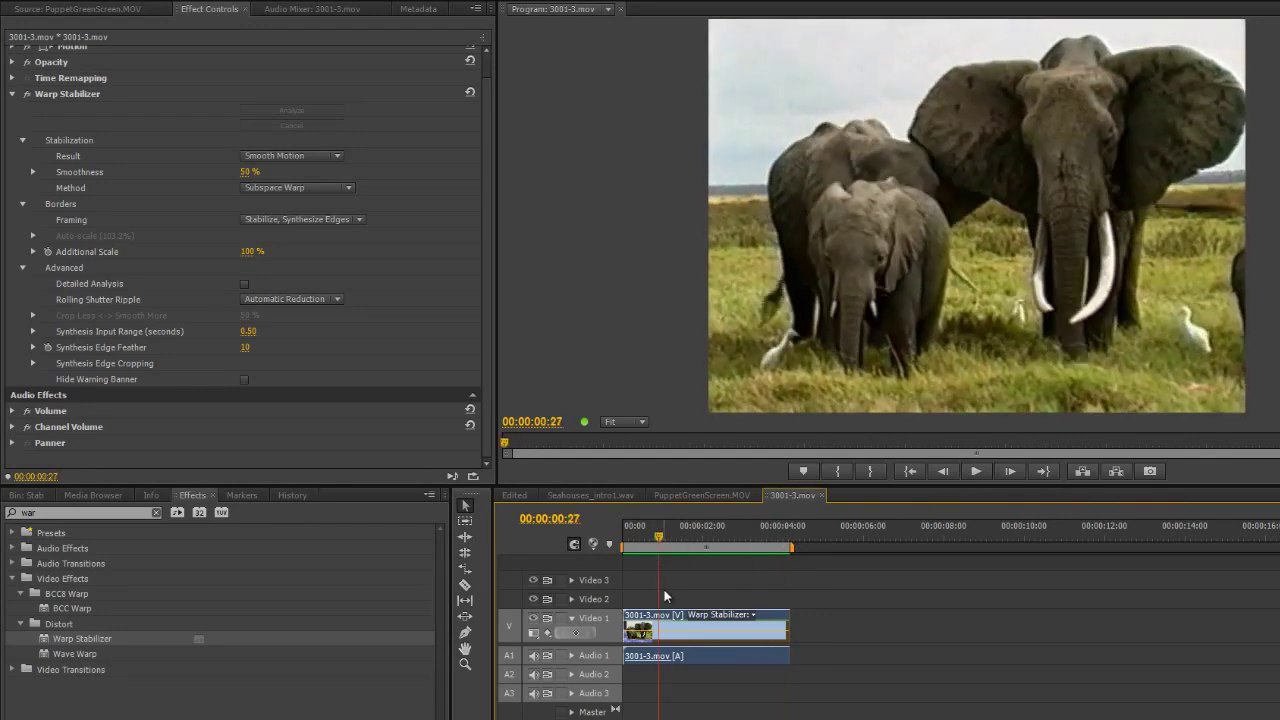
{"action": "left_click_drag", "start_coordinate": [640, 546], "coordinate": [789, 551]}
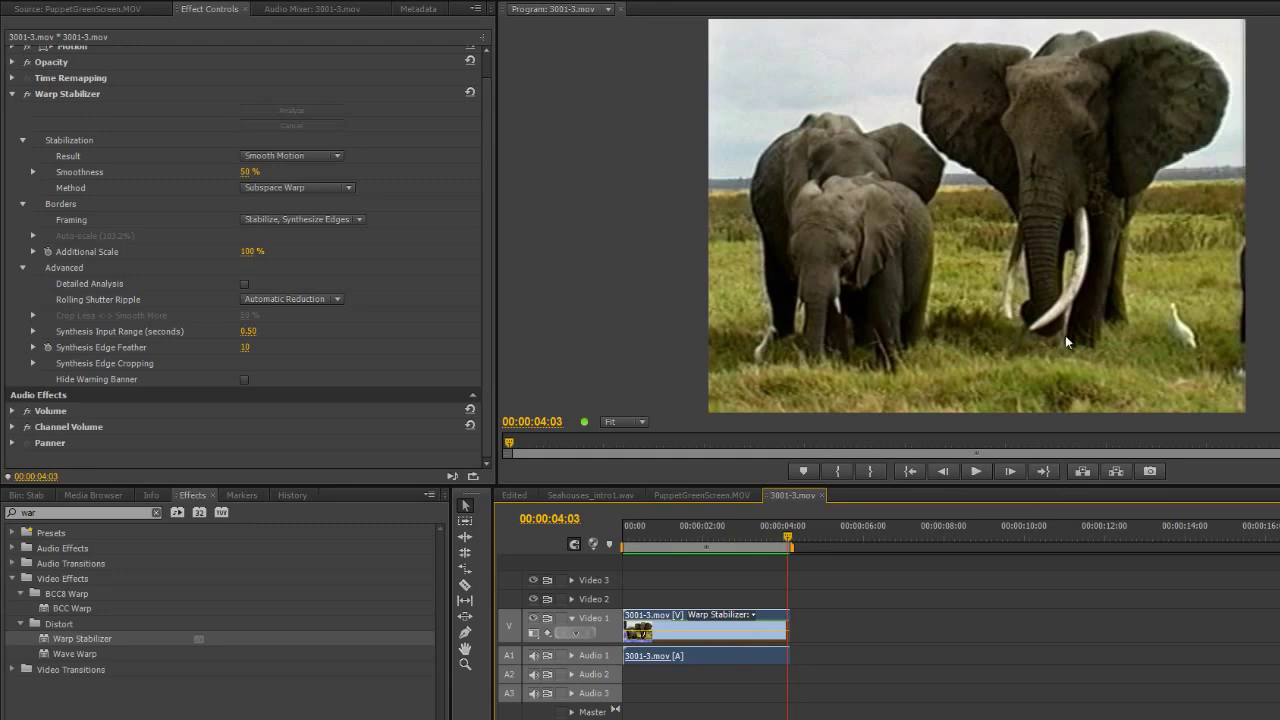
{"action": "mouse_move", "coordinate": [792, 547]}
{"action": "left_mouse_down"}
{"action": "mouse_move", "coordinate": [604, 565]}
{"action": "mouse_move", "coordinate": [792, 563]}
{"action": "left_mouse_up"}
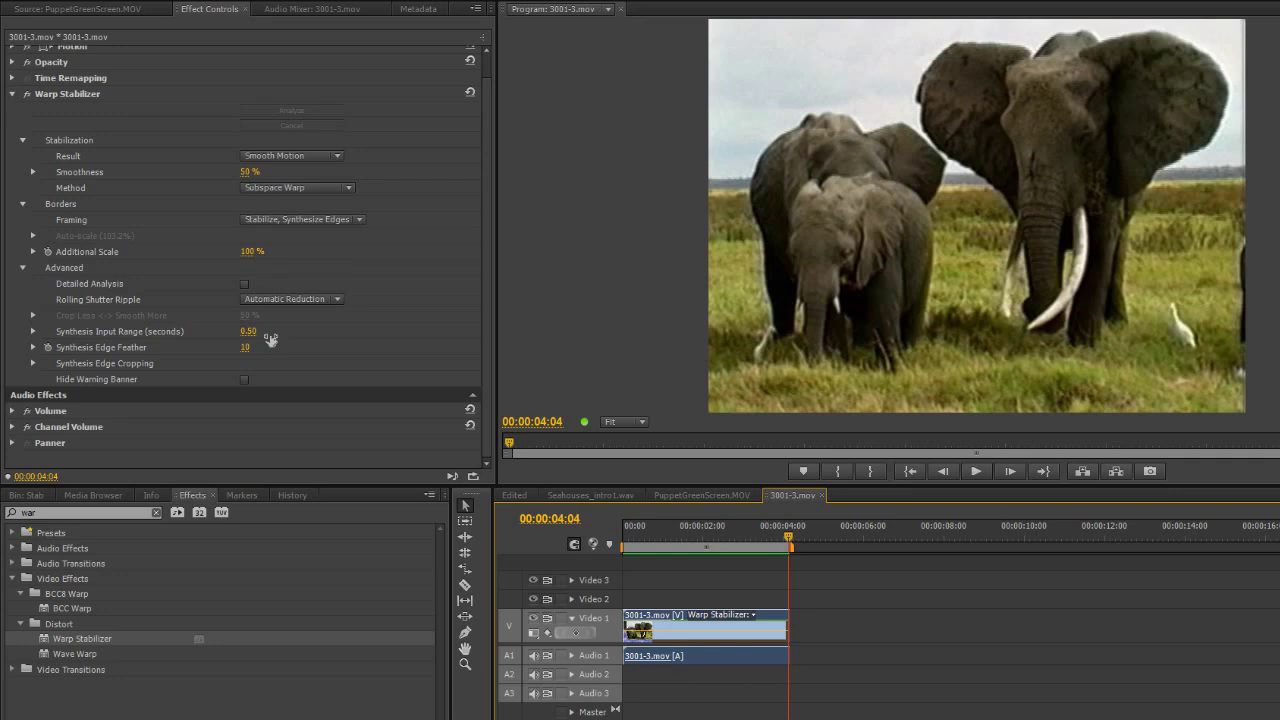
- Set the Synthesis Edge Cropping Right value to 10 and scrub back to check earlier frames
{"action": "left_click", "coordinate": [33, 363]}
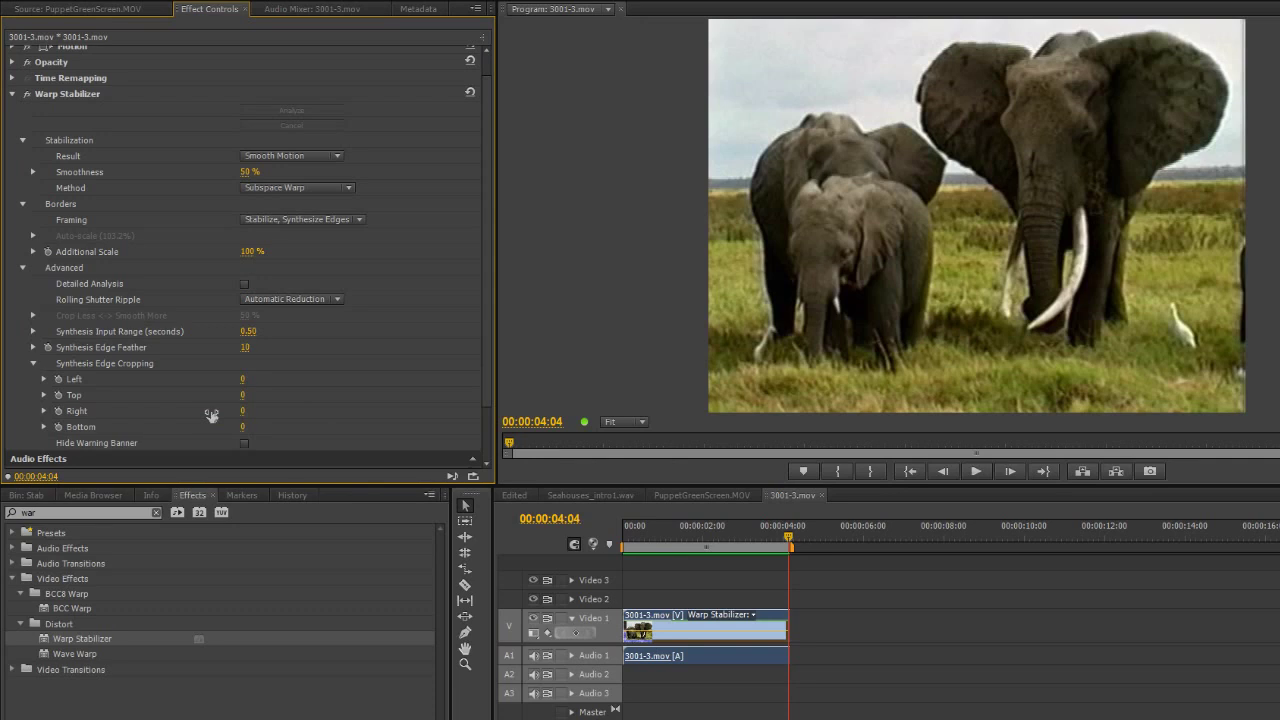
{"action": "mouse_move", "coordinate": [211, 415]}
{"action": "left_mouse_down"}
{"action": "mouse_move", "coordinate": [237, 416]}
{"action": "mouse_move", "coordinate": [218, 413]}
{"action": "left_mouse_up"}
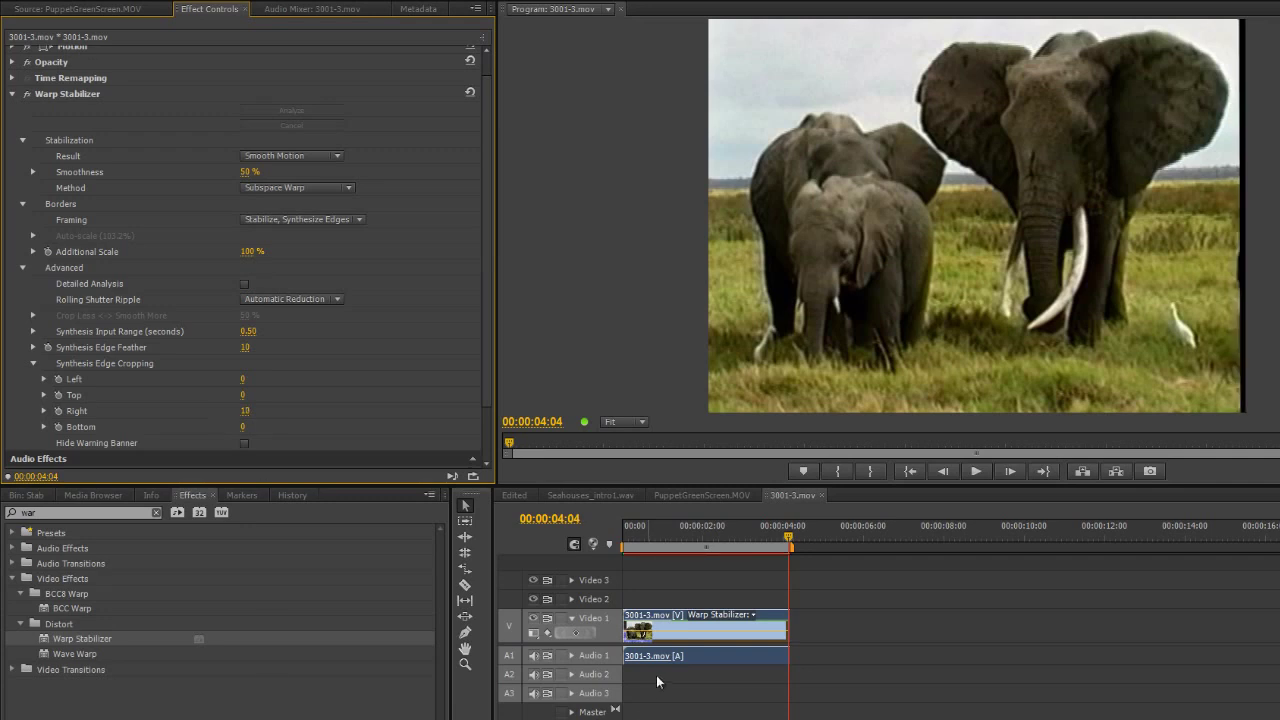
{"action": "left_click_drag", "start_coordinate": [758, 521], "coordinate": [662, 530]}
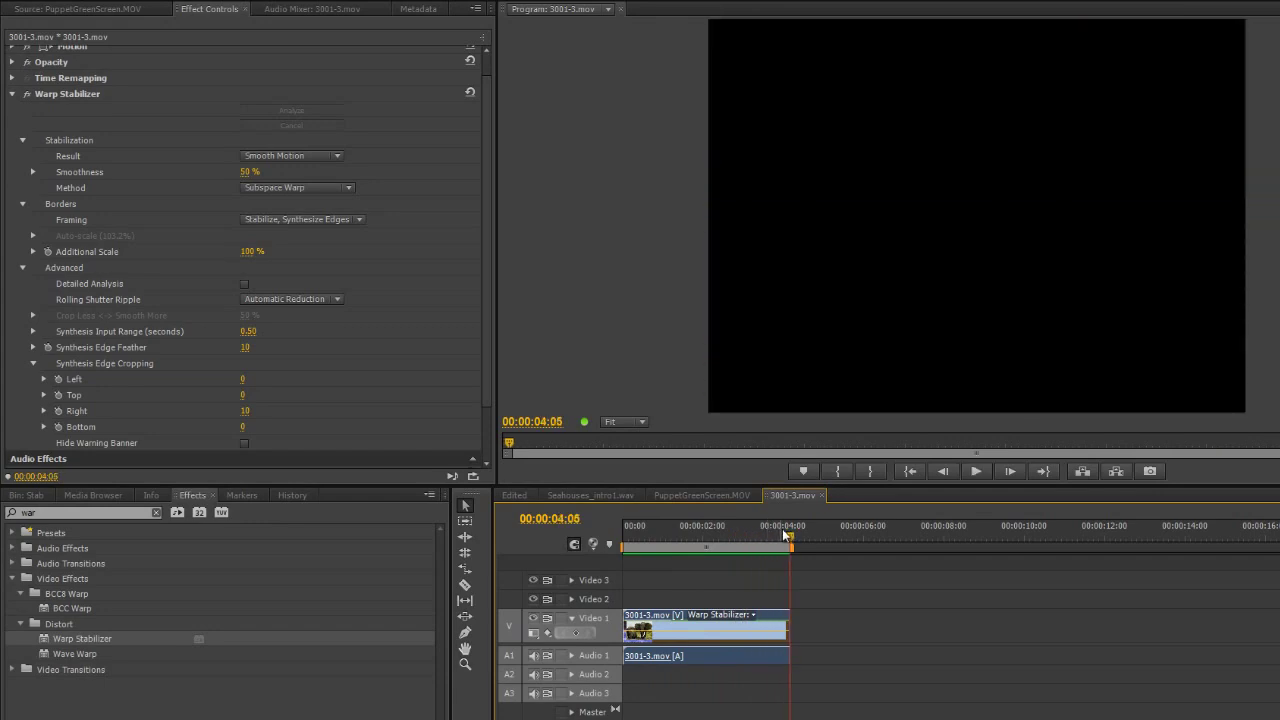
{"action": "left_click_drag", "start_coordinate": [789, 537], "coordinate": [688, 548]}
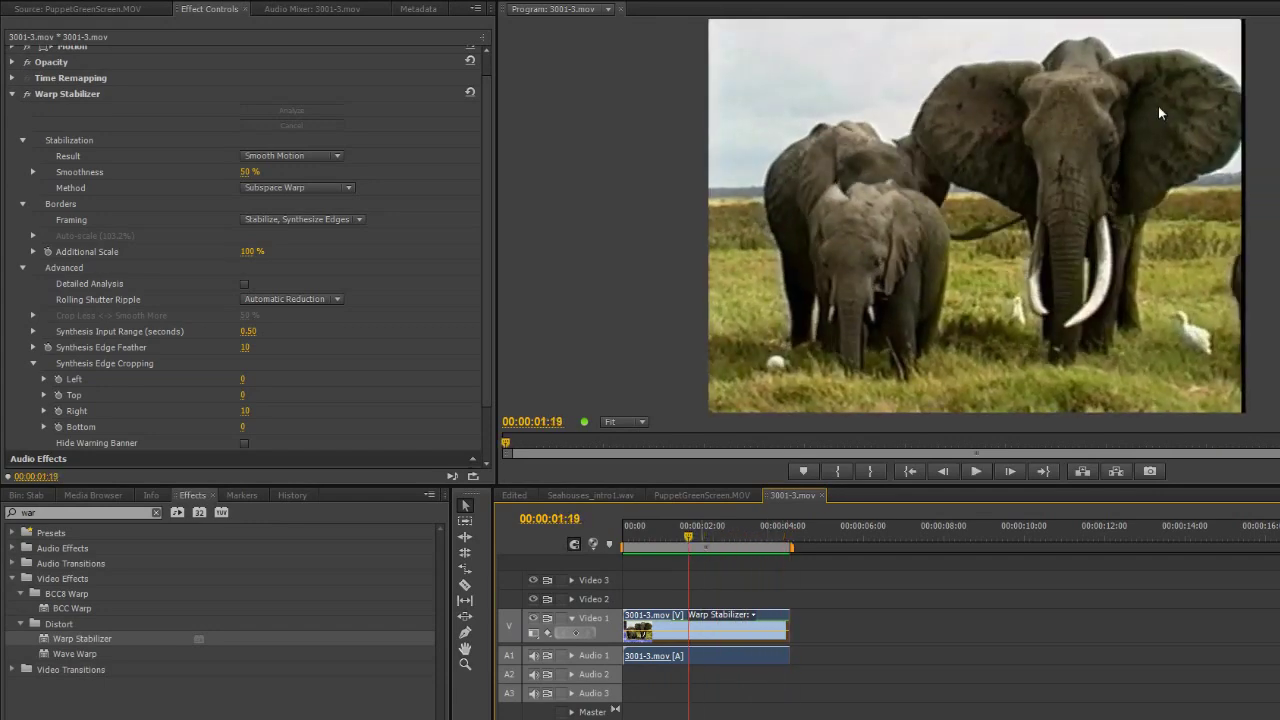
- Set Additional Scale to 102% and scrub nearby frames to review the enlarged picture
{"action": "left_click", "coordinate": [257, 253]}
{"action": "mouse_move", "coordinate": [257, 253]}
{"action": "left_mouse_down"}
{"action": "mouse_move", "coordinate": [268, 257]}
{"action": "mouse_move", "coordinate": [248, 256]}
{"action": "left_mouse_up"}
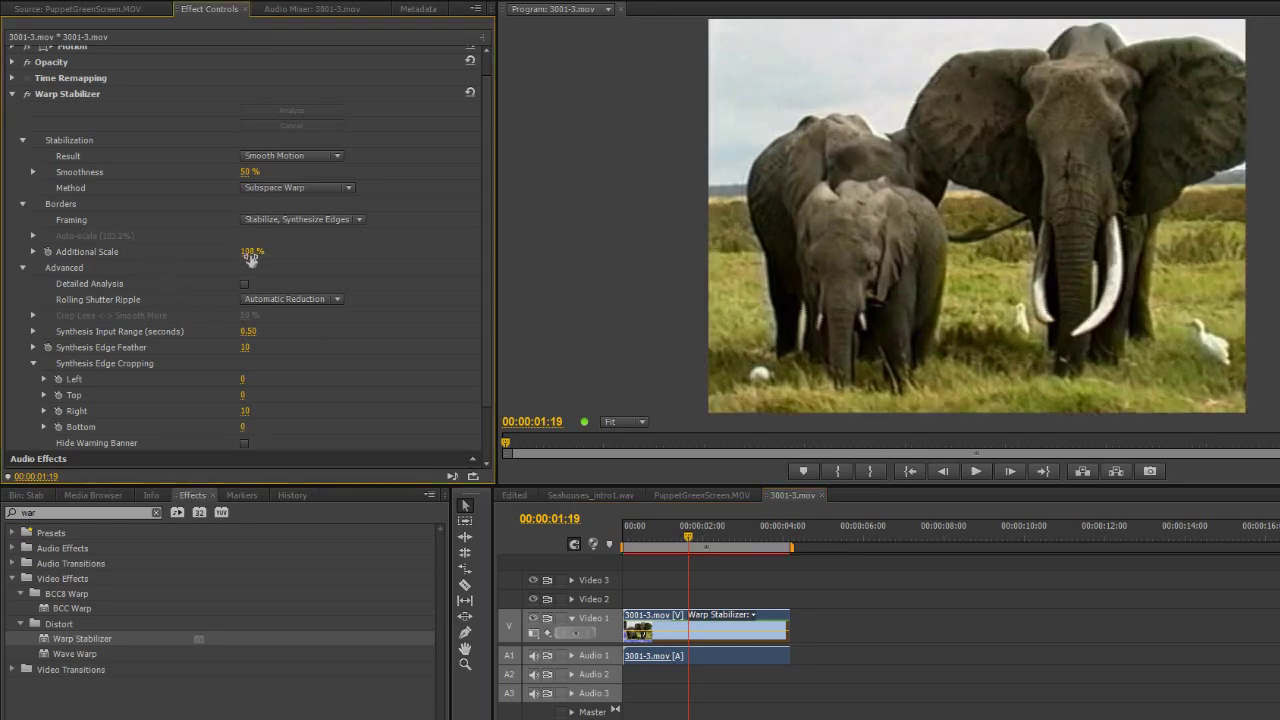
{"action": "left_click", "coordinate": [249, 255]}
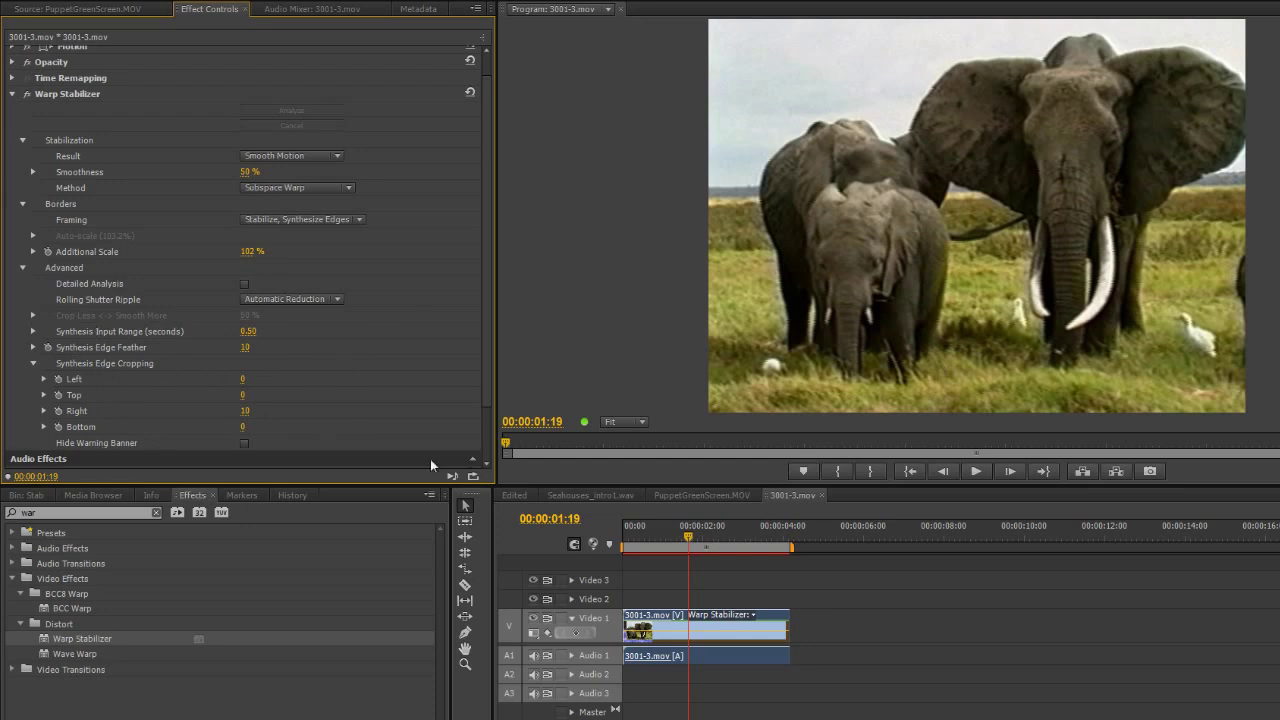
{"action": "left_click_drag", "start_coordinate": [703, 541], "coordinate": [628, 554]}
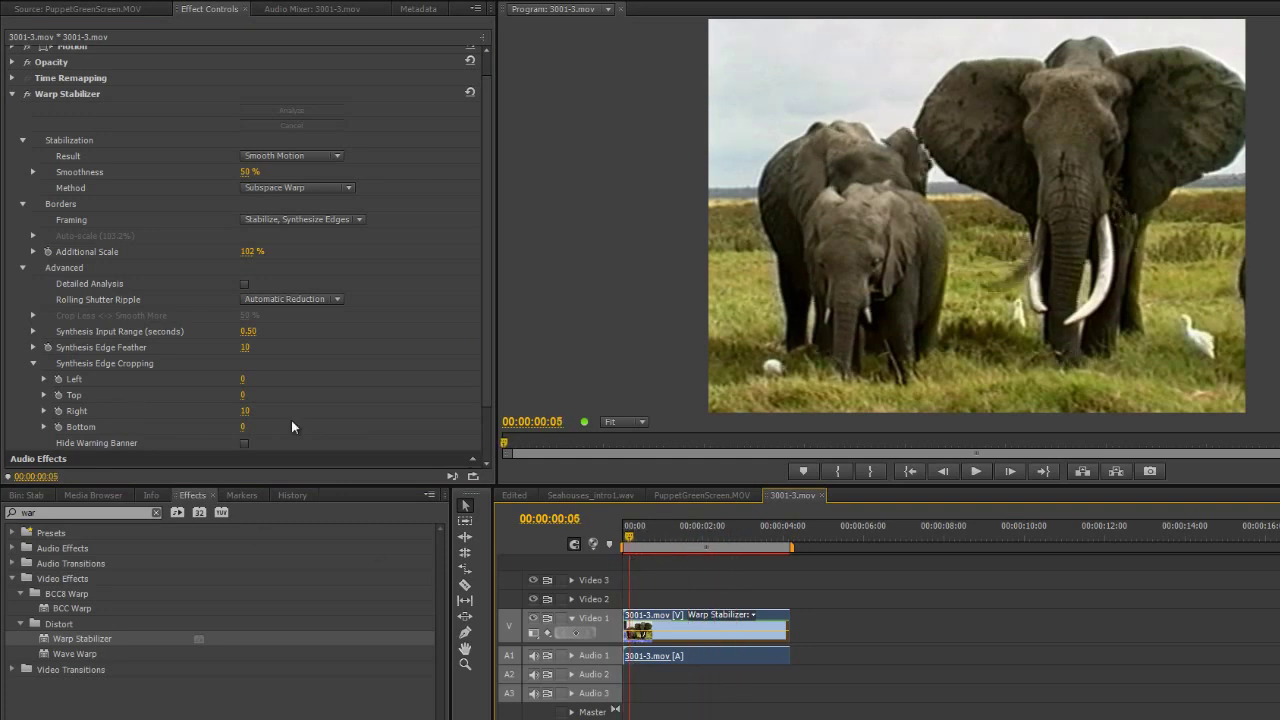
- Reset Additional Scale to 100% and the Right edge crop to 0
{"action": "left_click", "coordinate": [258, 252]}
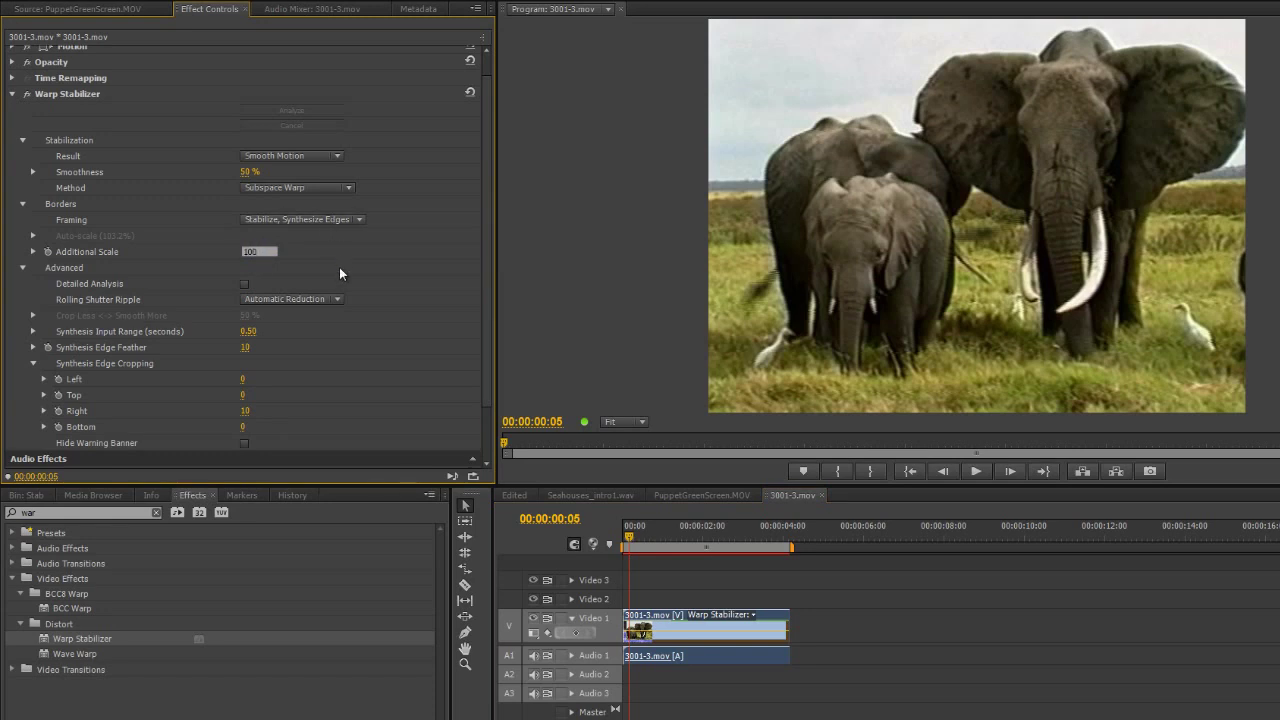
{"action": "key", "text": "Return"}
{"action": "left_click", "coordinate": [245, 412]}
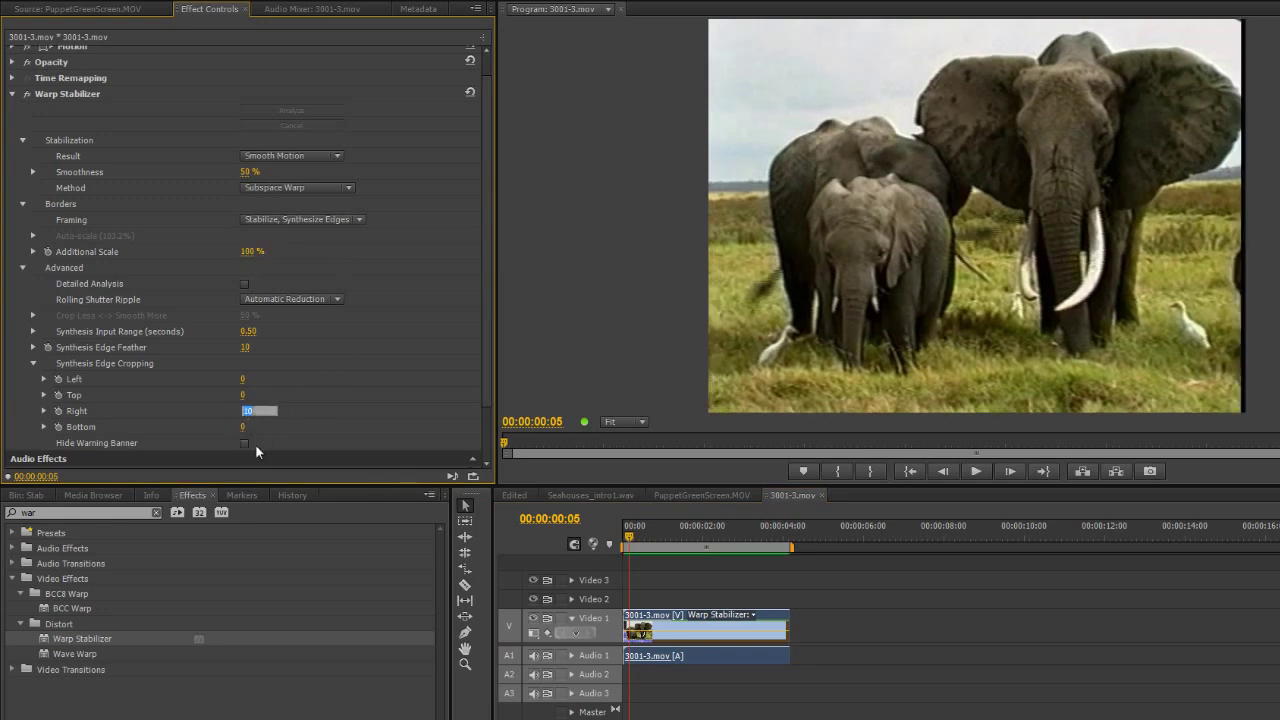
{"action": "type", "text": "0"}
{"action": "key", "text": "Return"}
- Set Synthesis Input Range to 1.00 seconds, toggle Hide Warning Banner, and scrub frames
{"action": "left_click", "coordinate": [248, 331]}
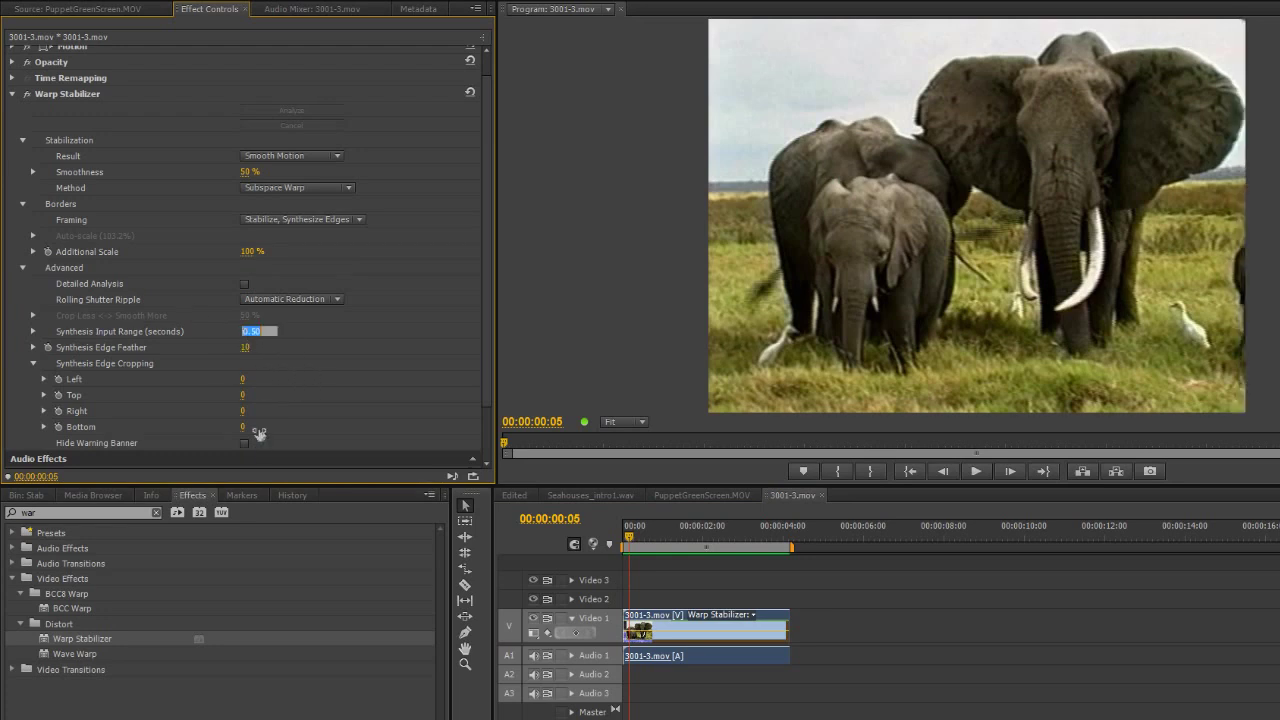
{"action": "type", "text": "1"}
{"action": "key", "text": "Return"}
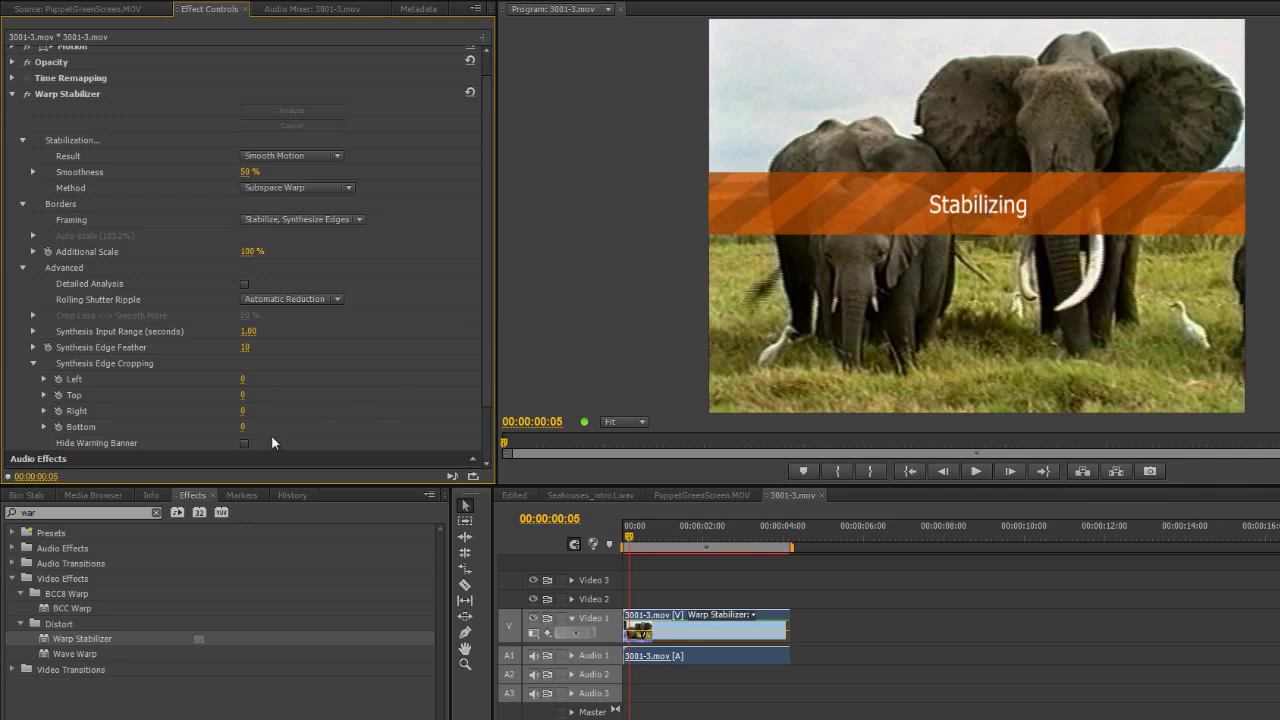
{"action": "left_click", "coordinate": [244, 443]}
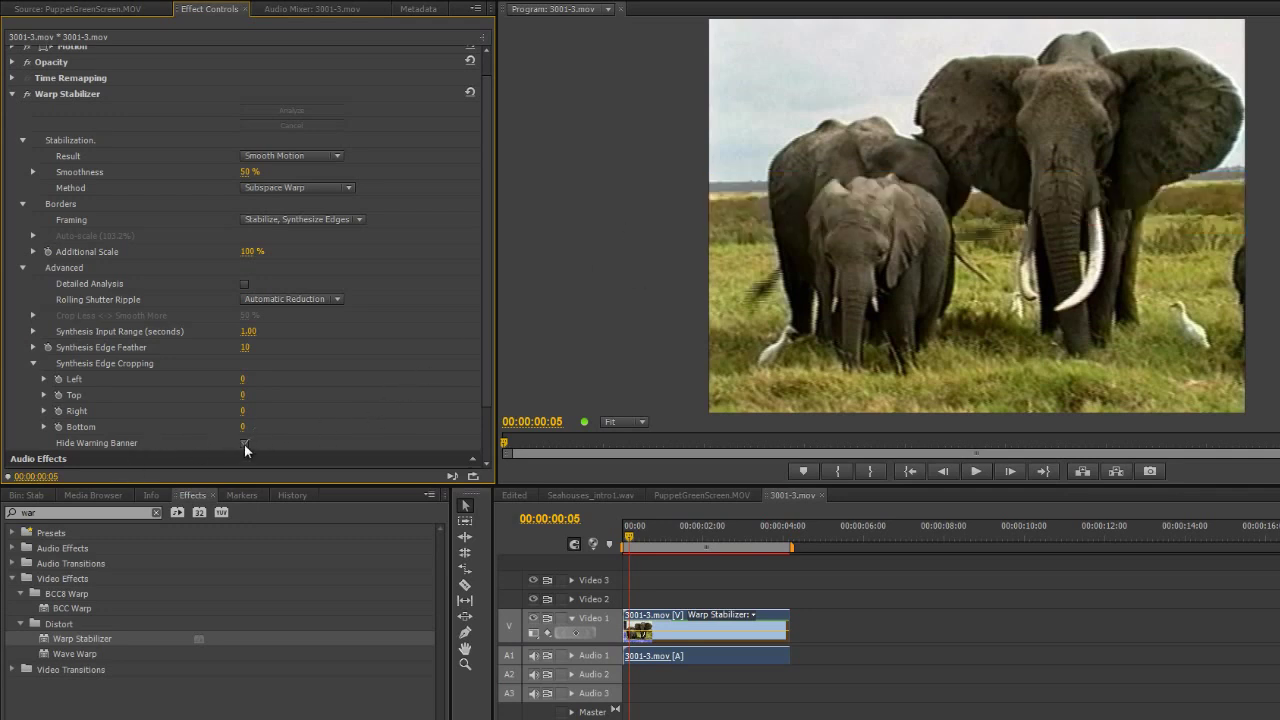
{"action": "left_click", "coordinate": [244, 443]}
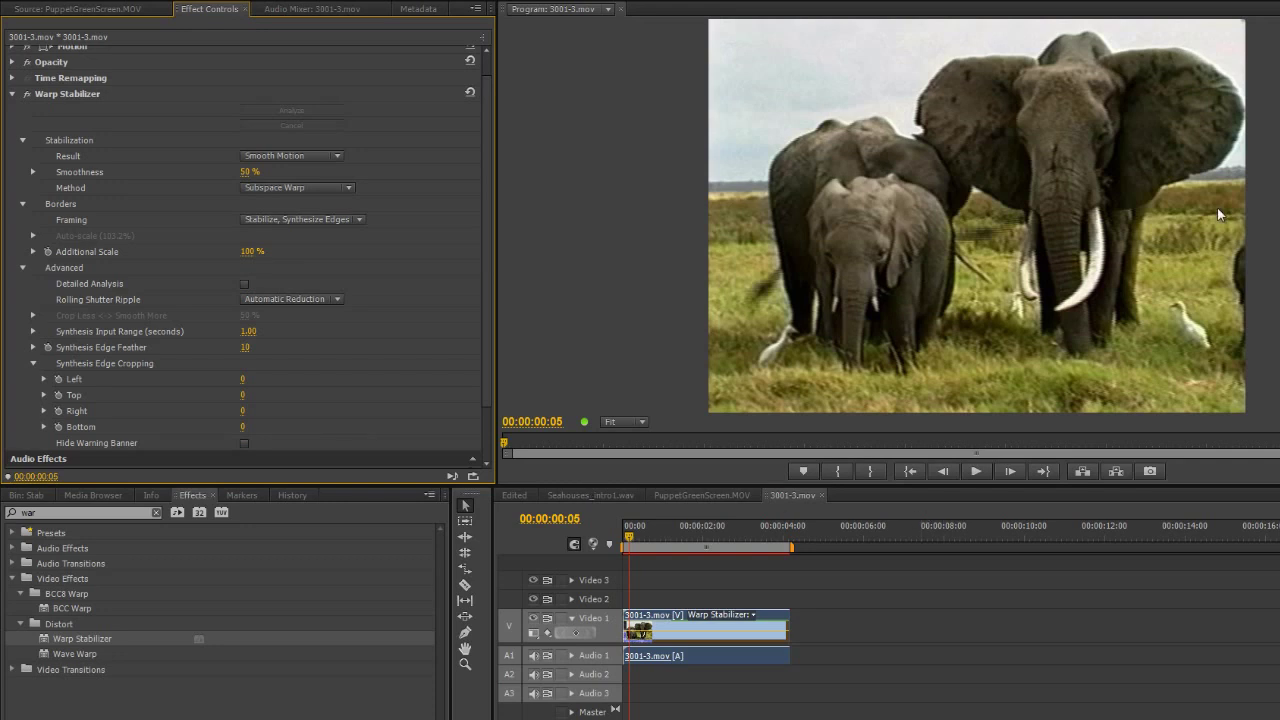
{"action": "left_click_drag", "start_coordinate": [631, 534], "coordinate": [733, 539]}
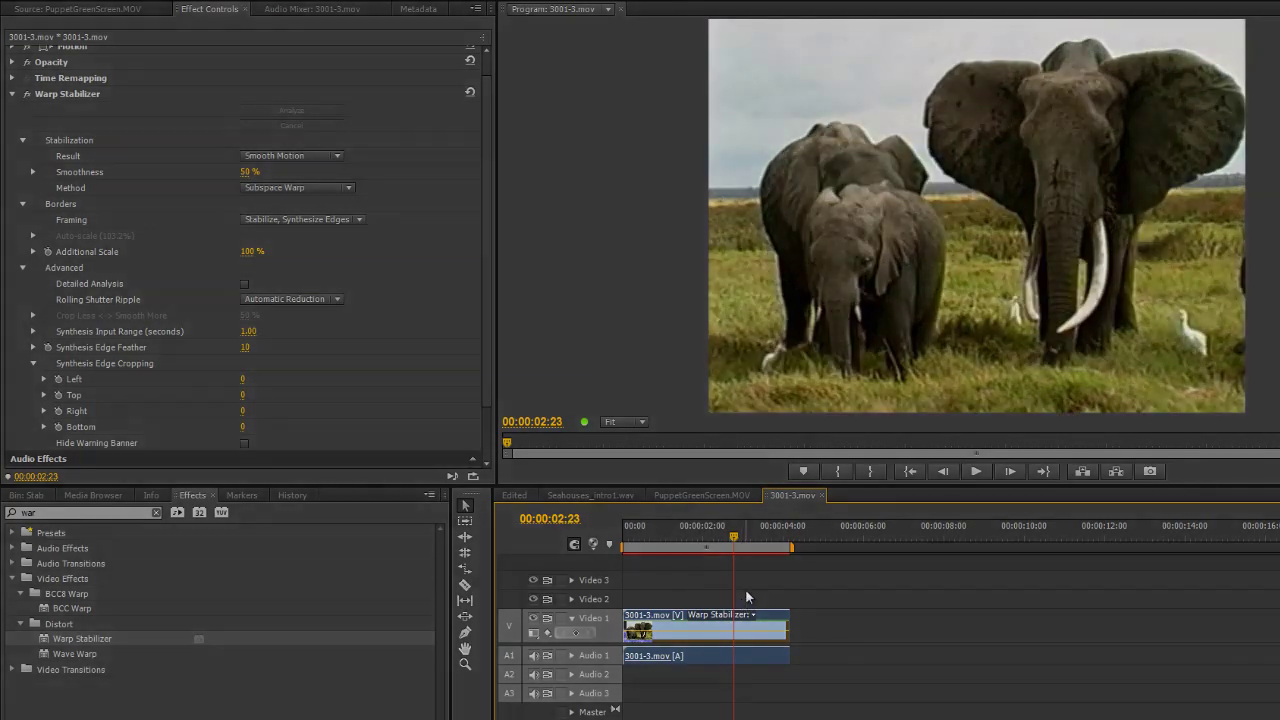
- Render the work area, then play and scrub through the stabilized elephant clip to judge smoothing
{"action": "key", "text": "Return"}
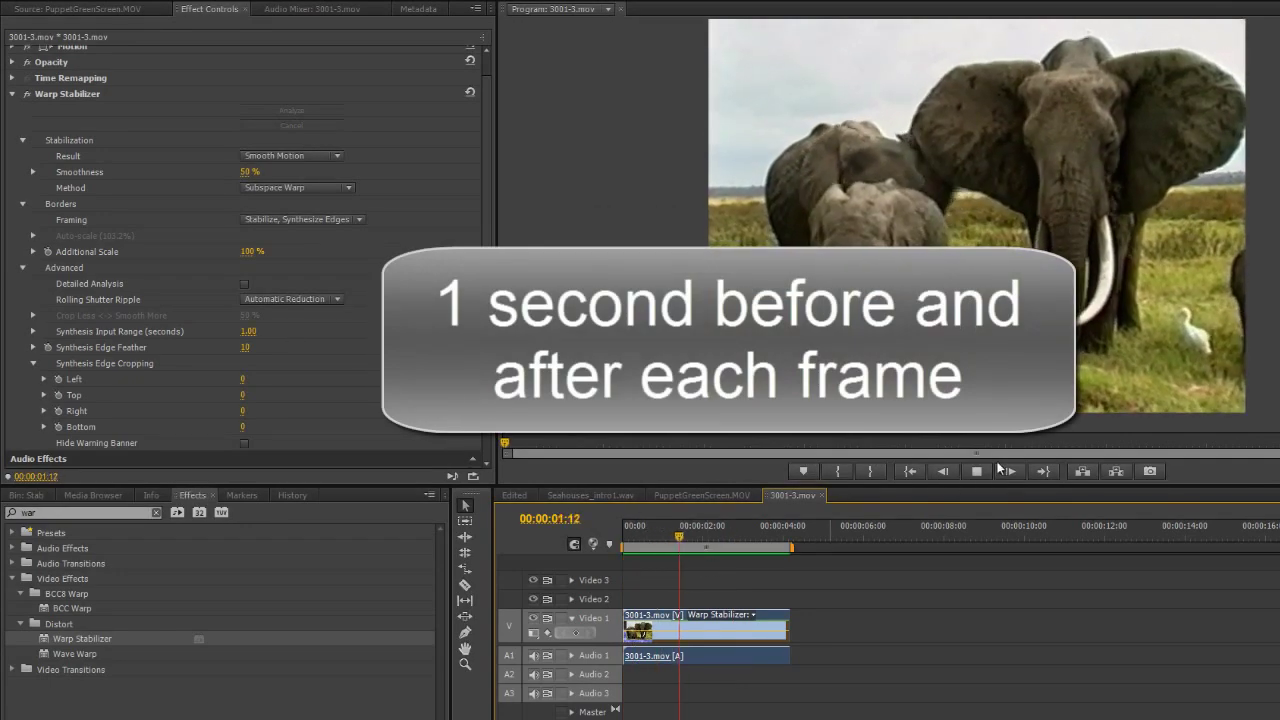
{"action": "key", "text": "space"}
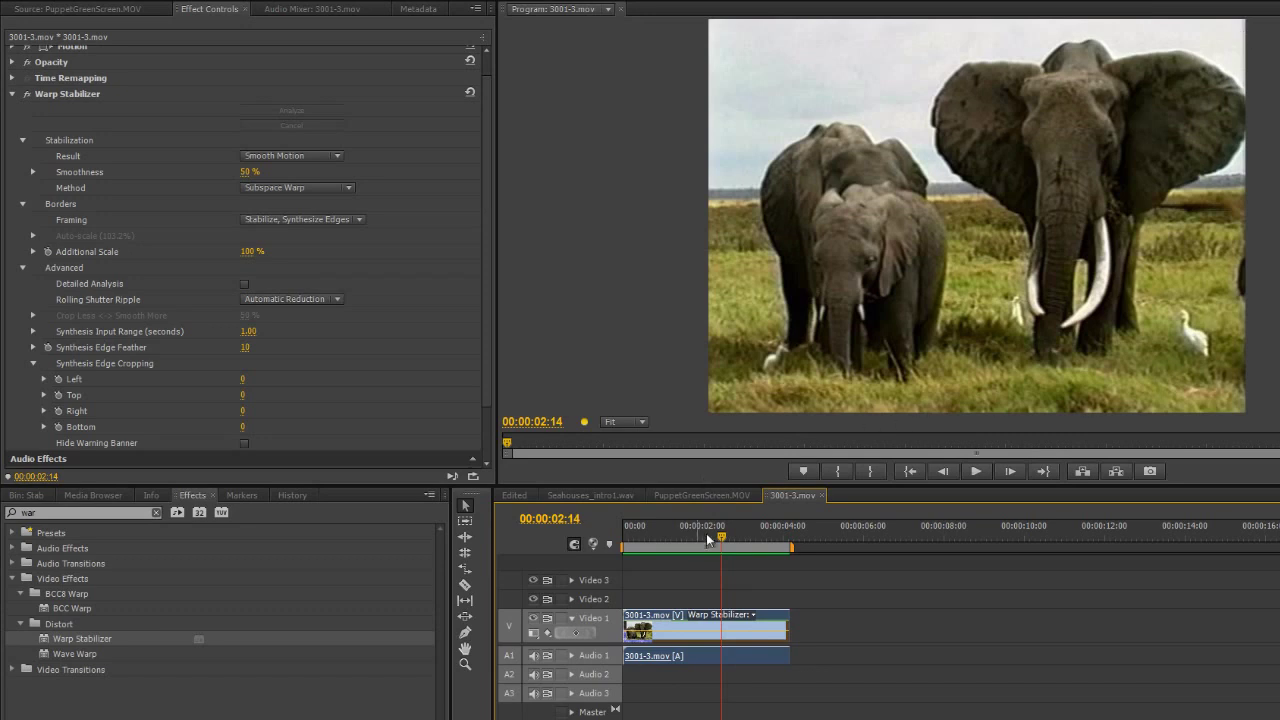
{"action": "left_click_drag", "start_coordinate": [724, 541], "coordinate": [625, 570]}
{"action": "key", "text": "space"}
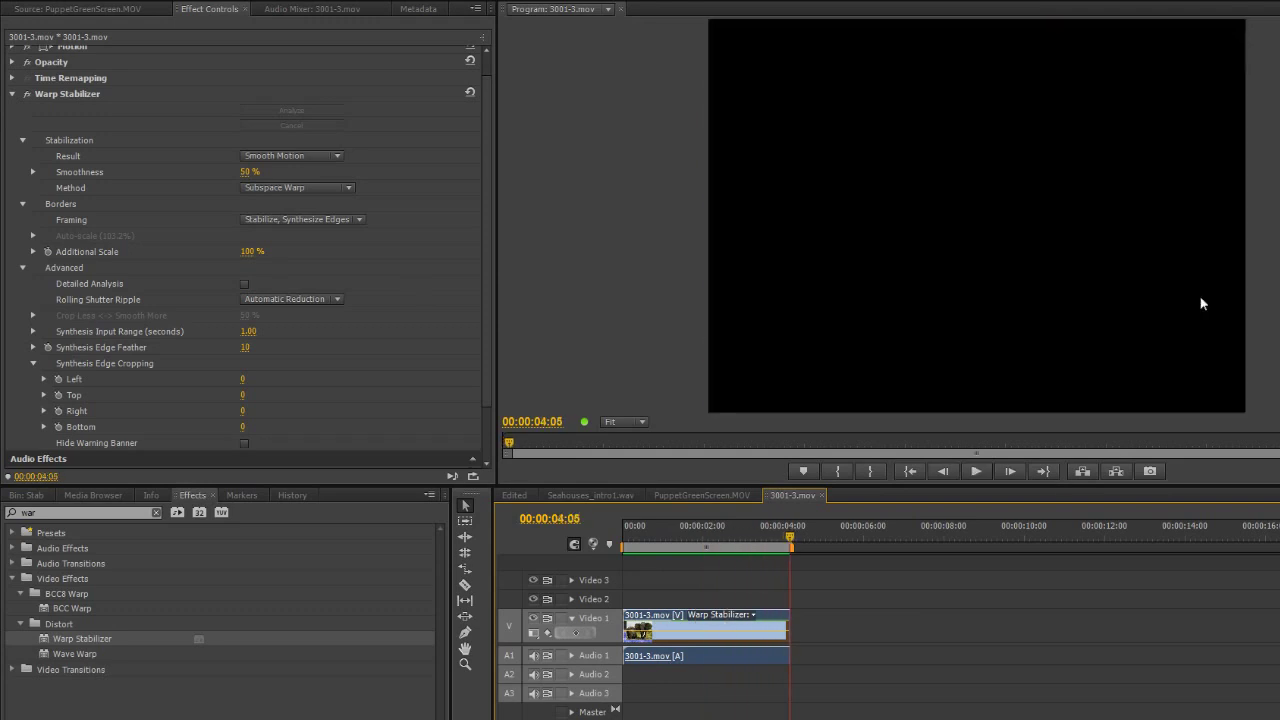
- Set Warp Stabilizer framing to Stabilize, Crop, Auto-scale and play the result from the start
{"action": "left_click", "coordinate": [317, 222]}
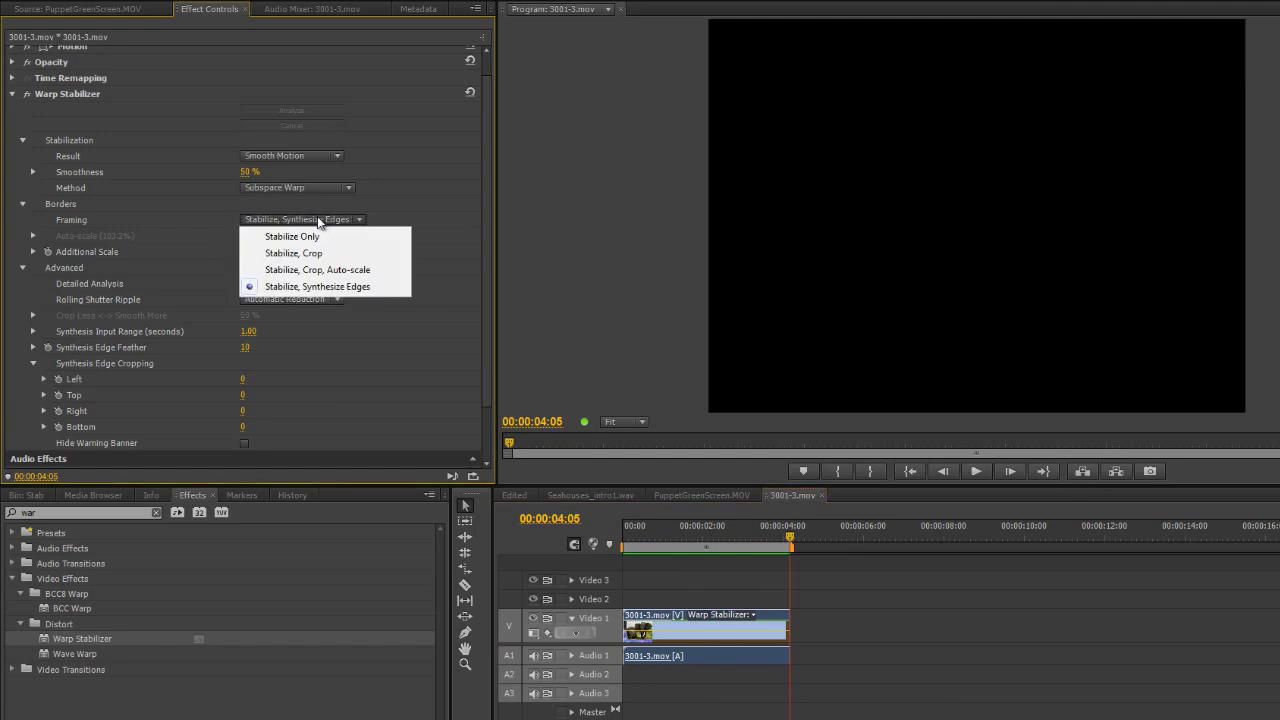
{"action": "left_click", "coordinate": [320, 270]}
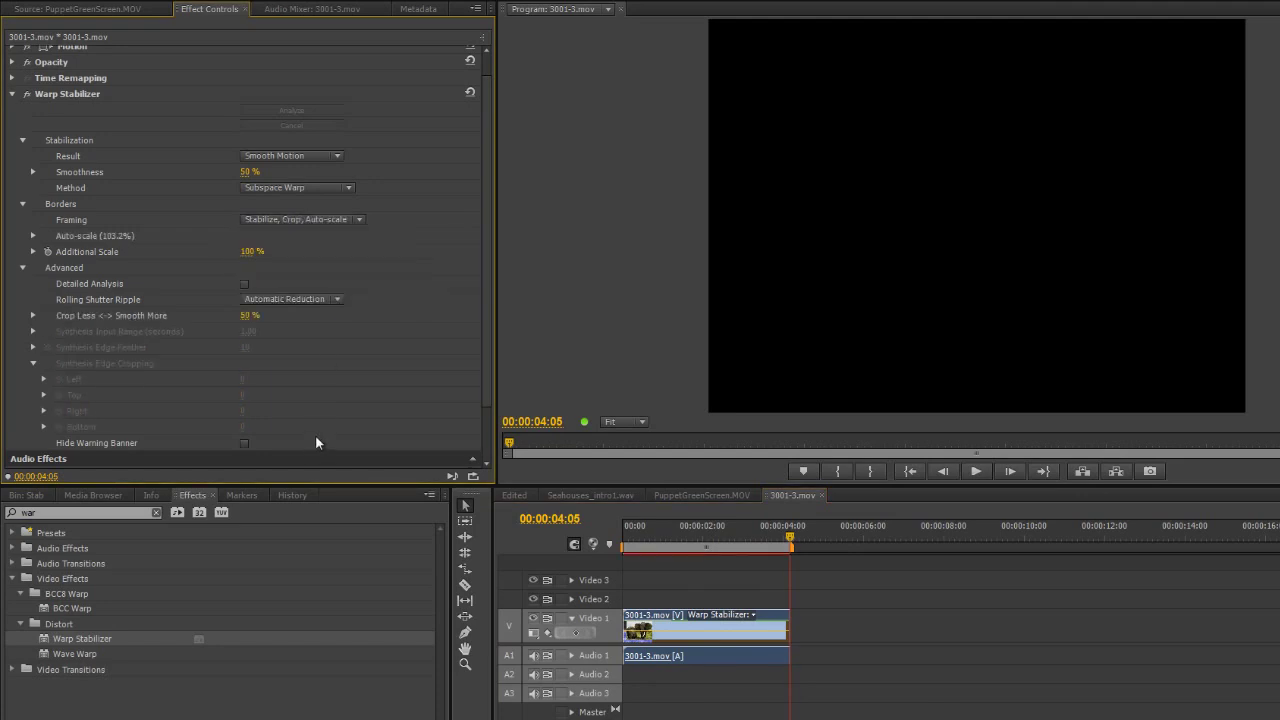
{"action": "left_click", "coordinate": [790, 540]}
{"action": "key", "text": "space"}
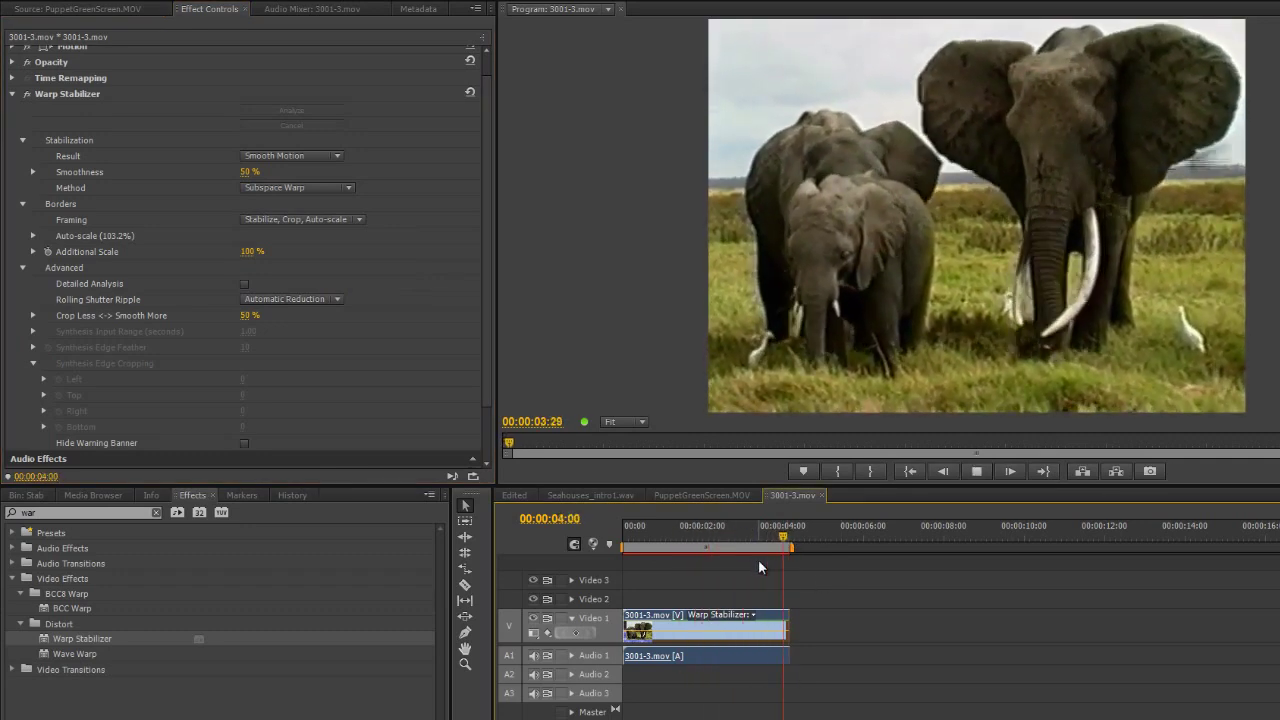
{"action": "left_click_drag", "start_coordinate": [716, 535], "coordinate": [624, 540]}
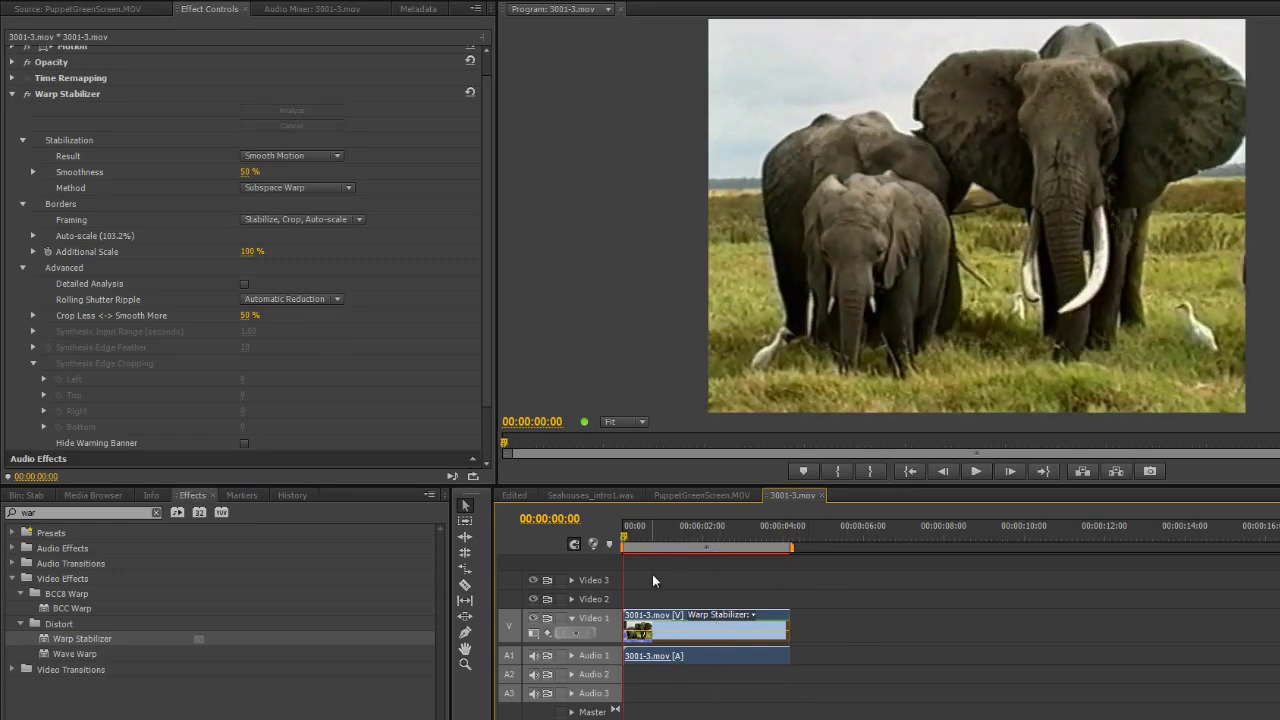
{"action": "key", "text": "space"}
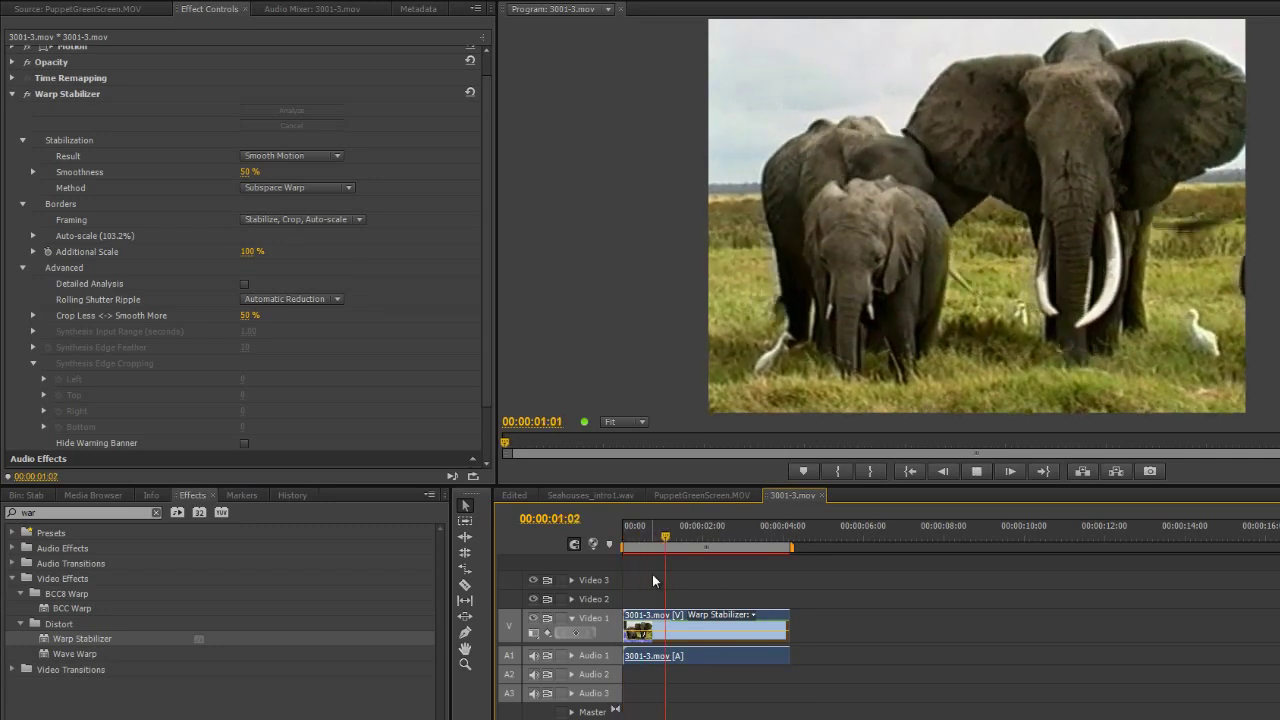
{"action": "key", "text": "space"}
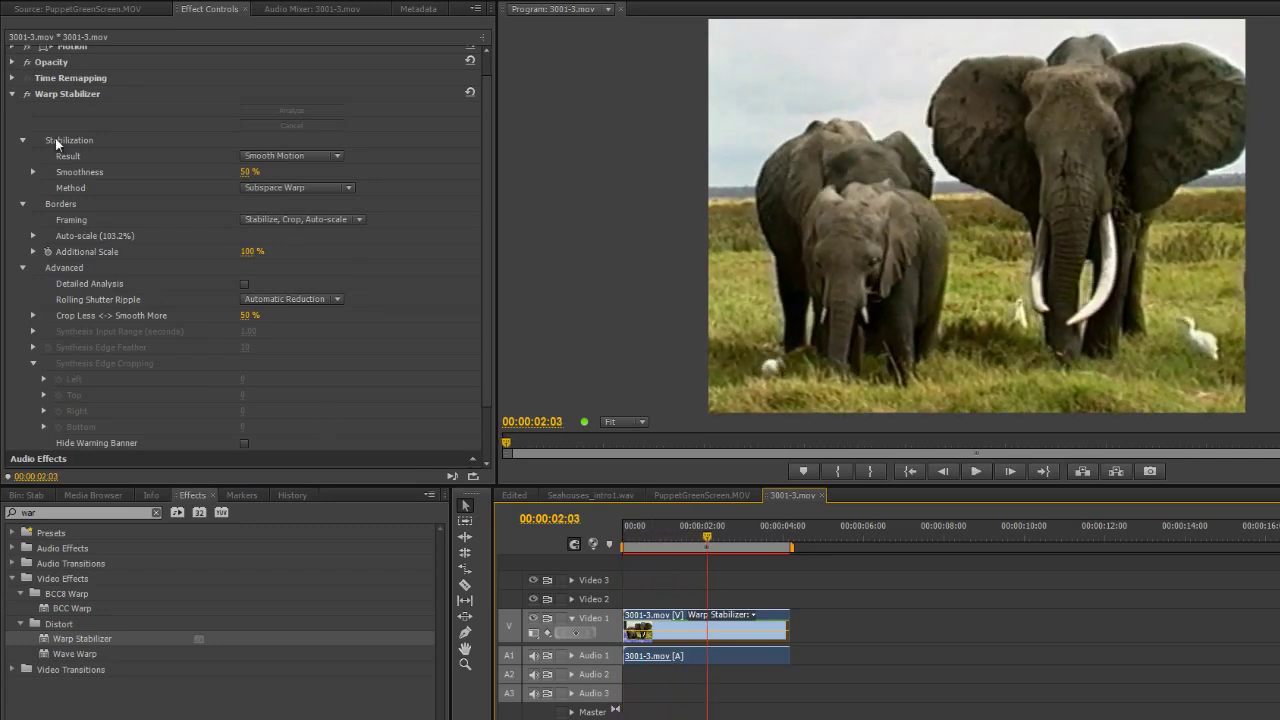
- Disable the Warp Stabilizer effect and replay the original footage from the start for comparison
{"action": "left_click", "coordinate": [26, 94]}
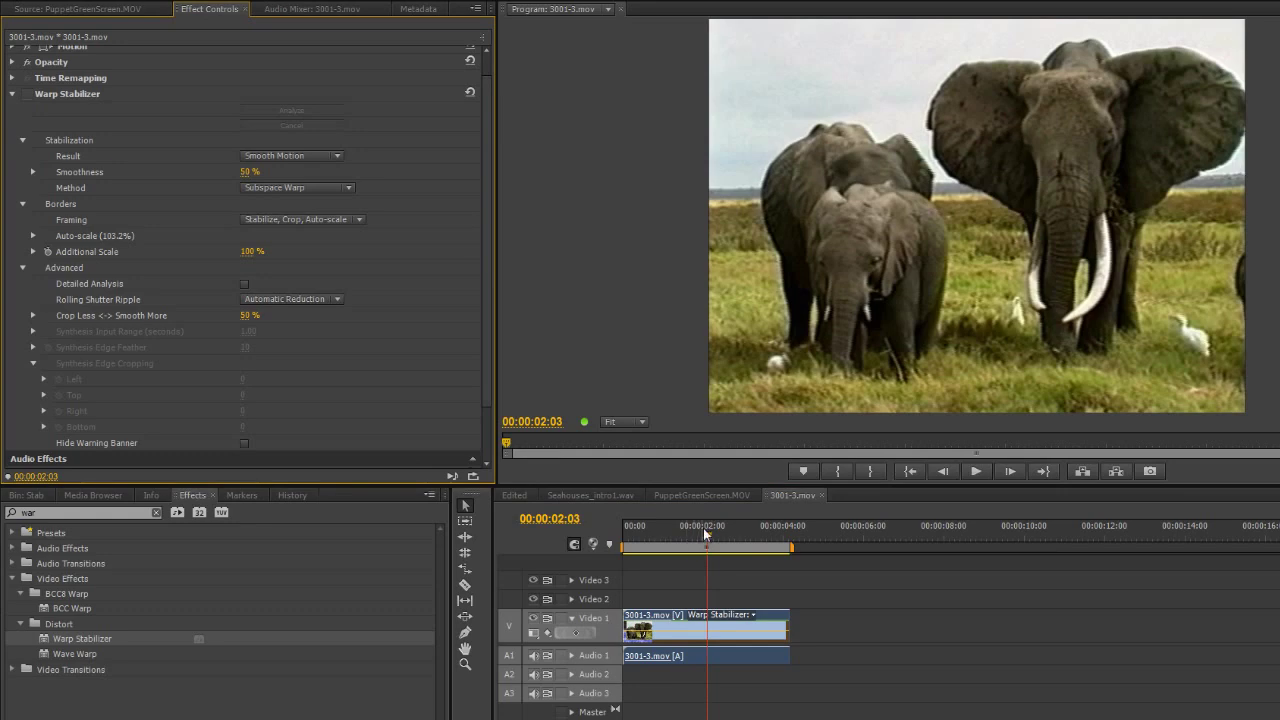
{"action": "key", "text": "Home"}
{"action": "key", "text": "space"}
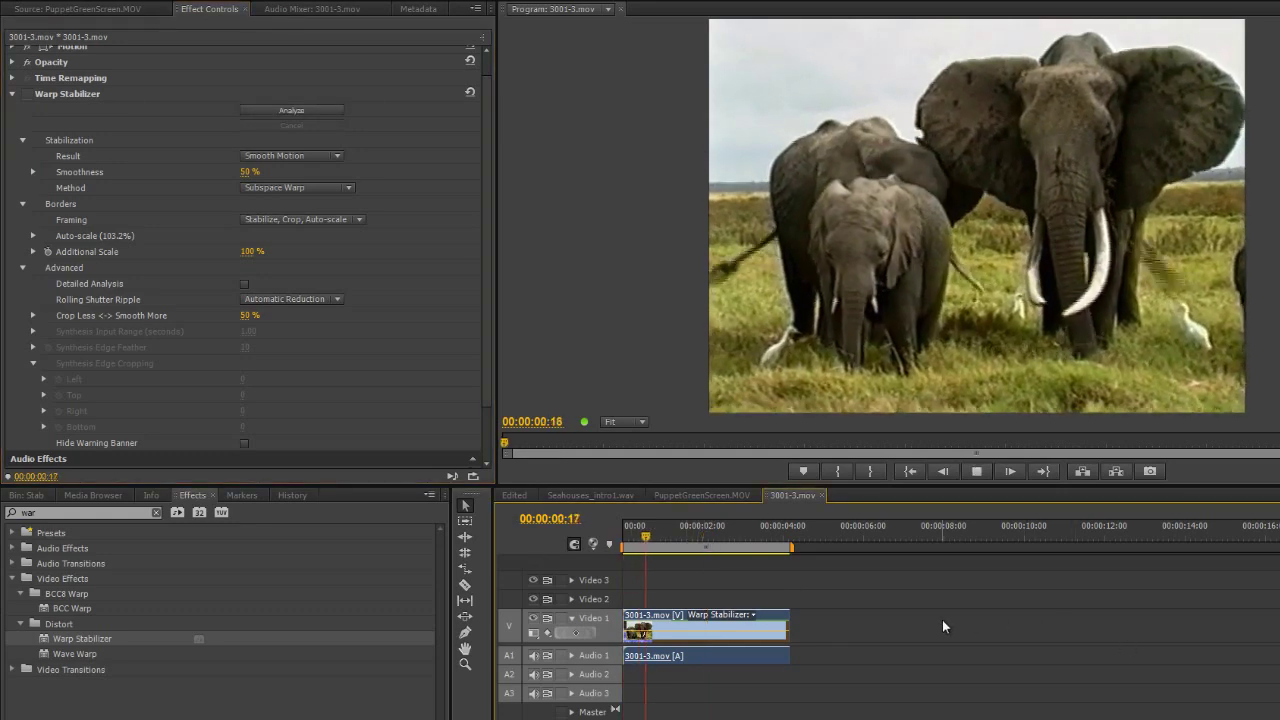